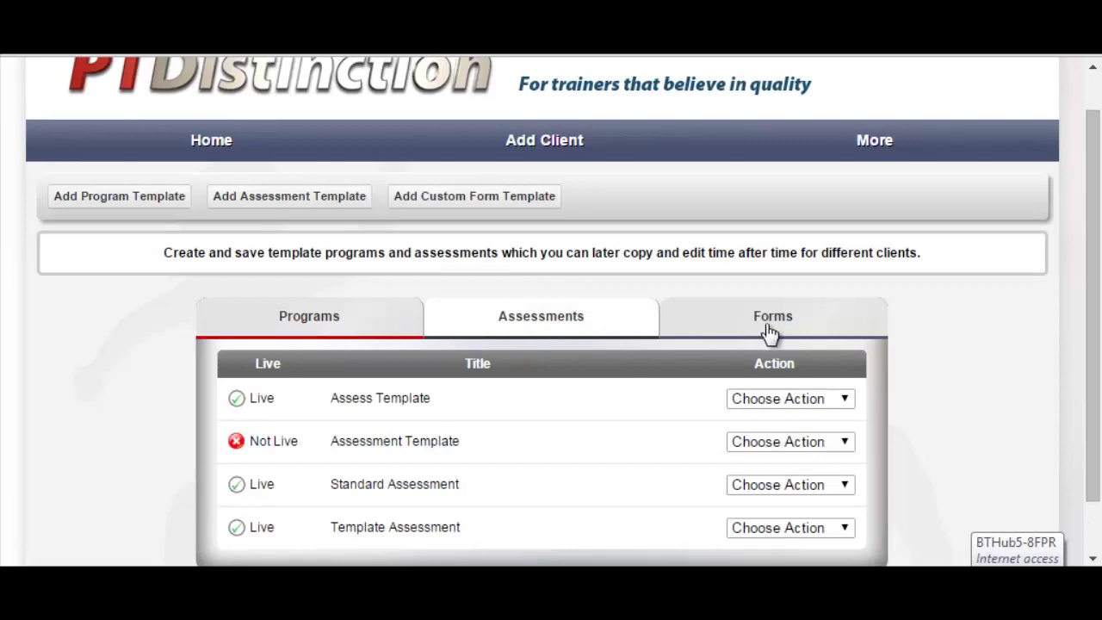
# View the custom form templates, then add a new program template with the phase title "Template 1"
pyautogui.click(768, 331)
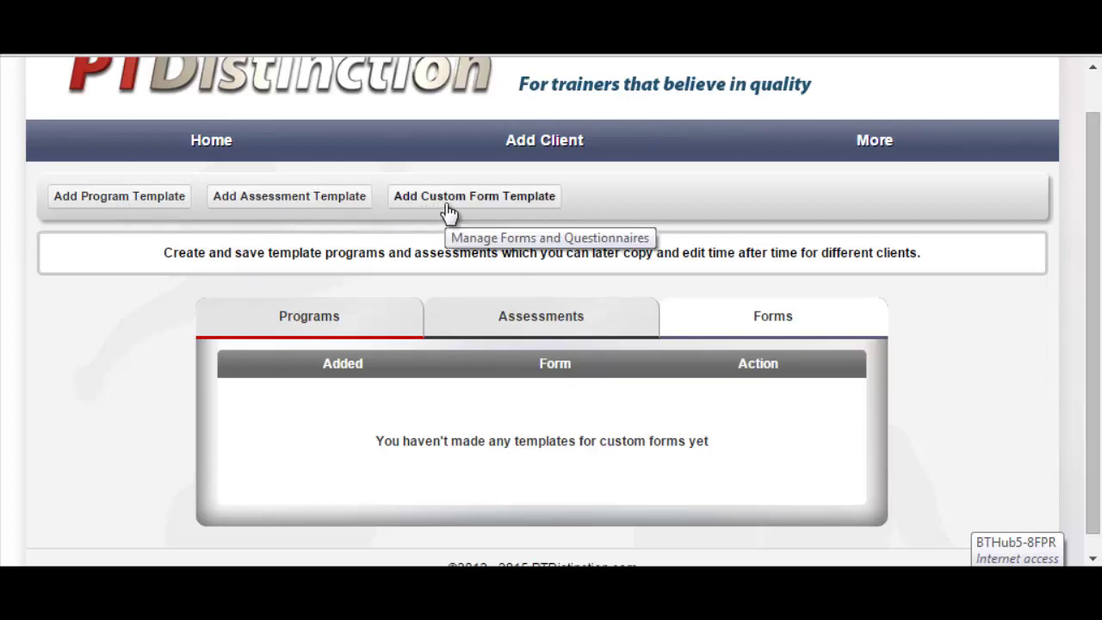
pyautogui.click(136, 212)
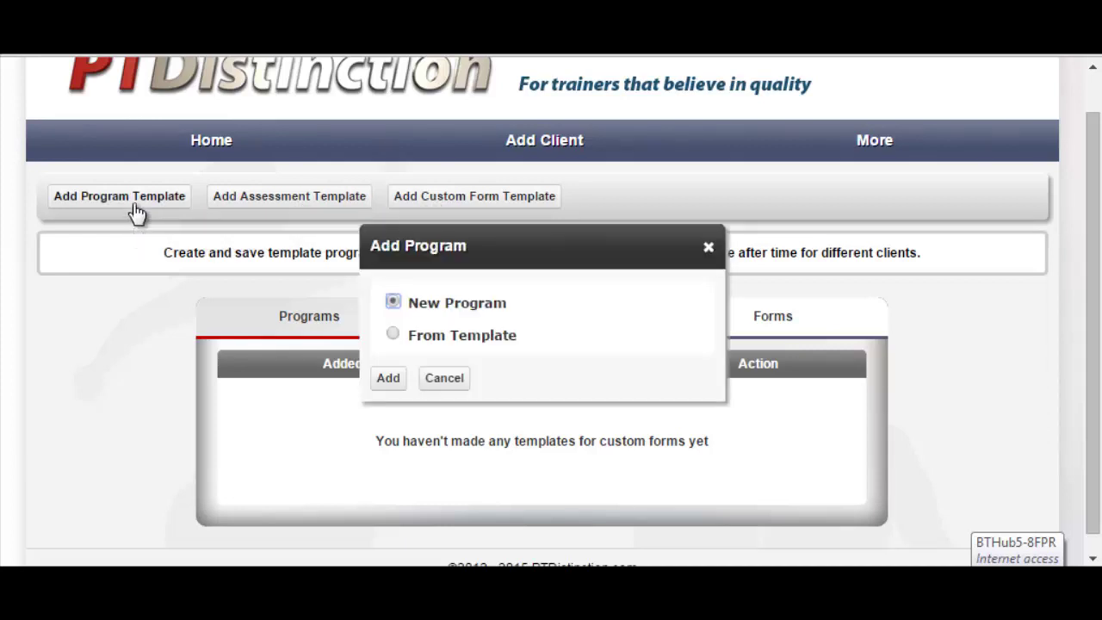
pyautogui.click(387, 382)
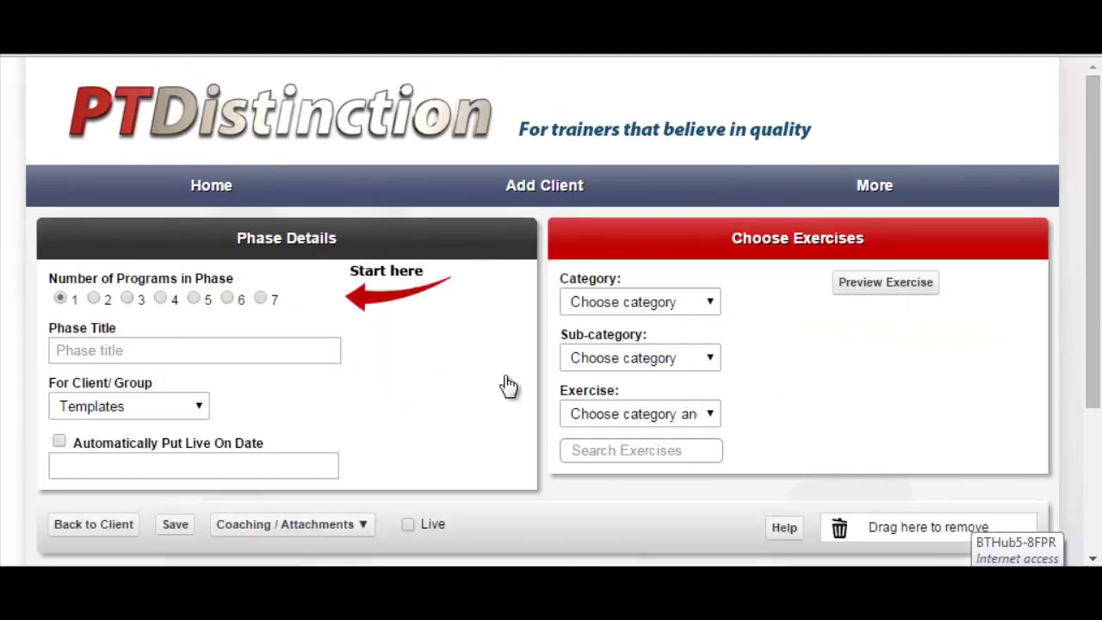
pyautogui.moveTo(1097, 202); pyautogui.dragTo(1099, 246)
pyautogui.click(121, 278)
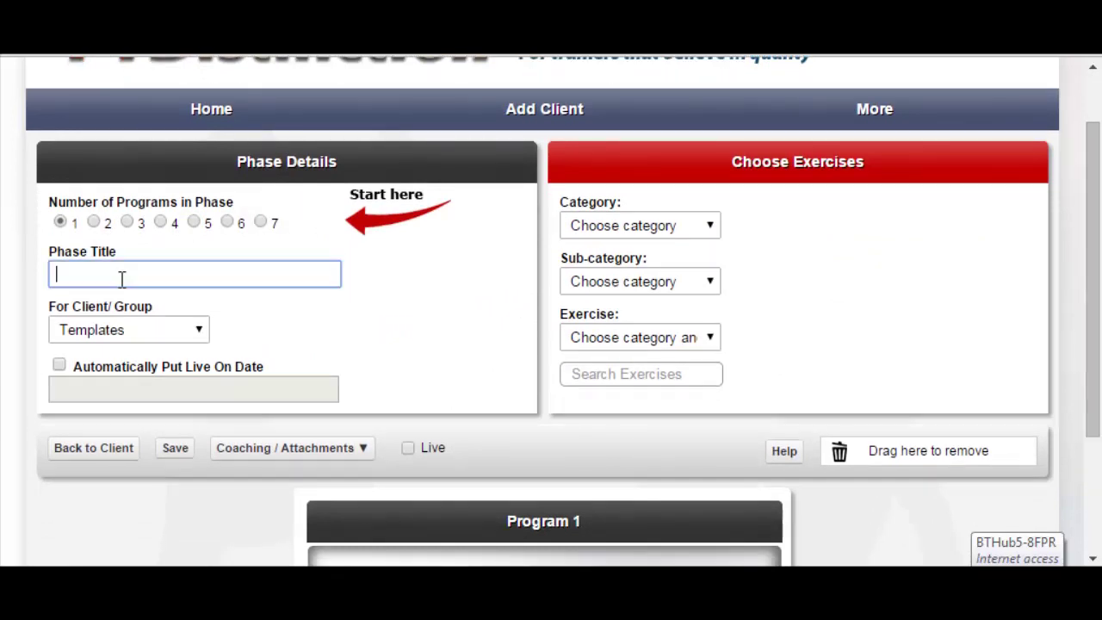
pyautogui.press('capslock')
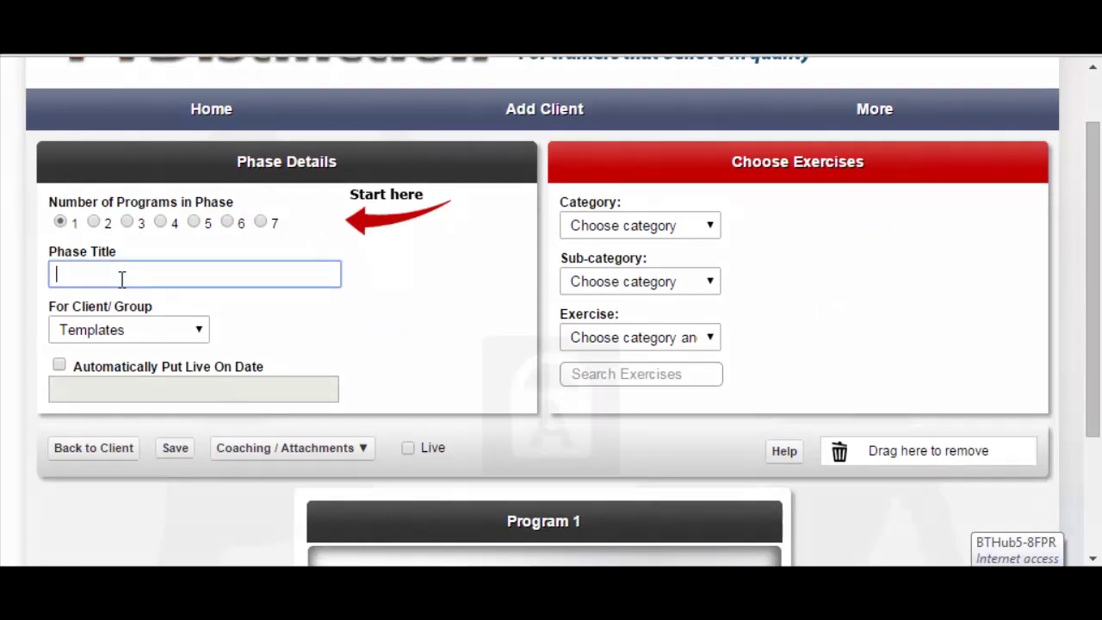
pyautogui.write('Template 1')
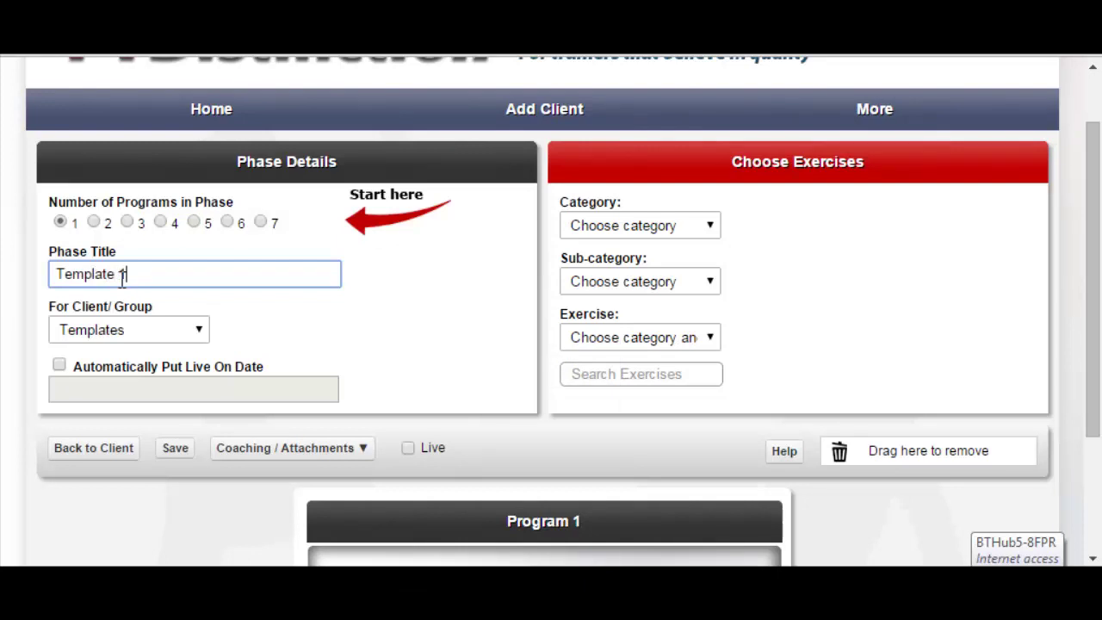
pyautogui.press('Tab')
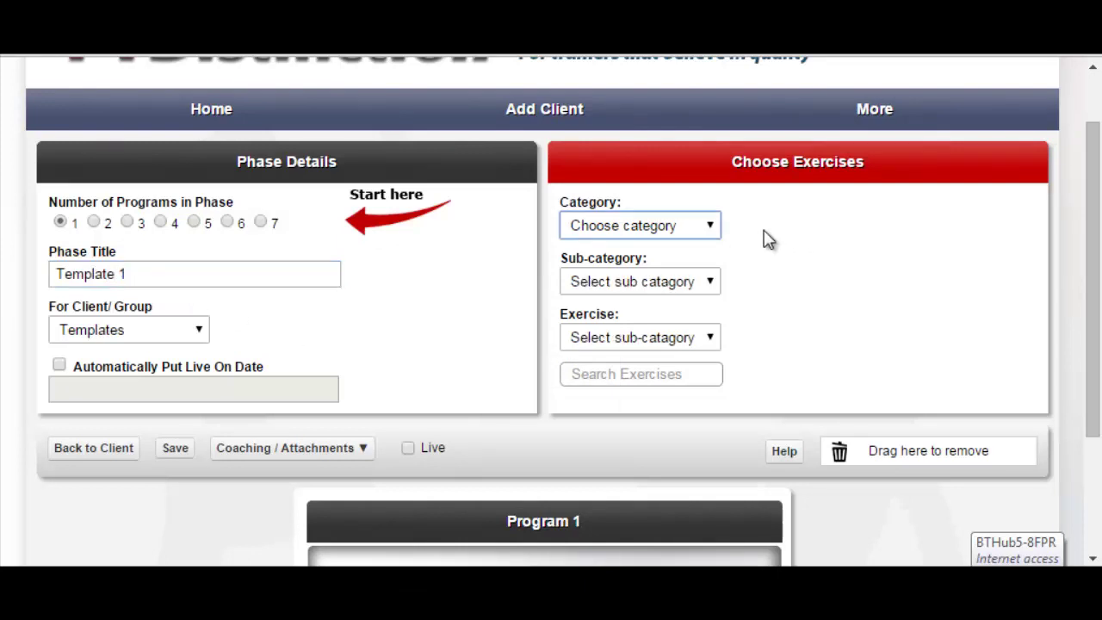
# Add the Single Leg Jump for Height exercise from Legs/ Lower Back, Jumps to section A of Program 1
pyautogui.click(712, 231)
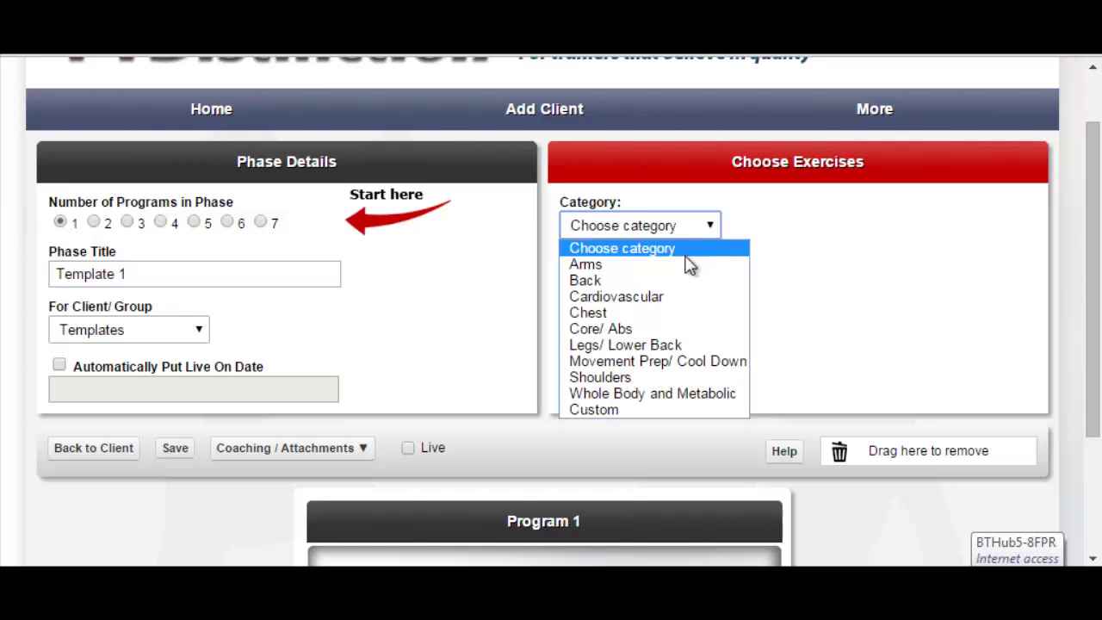
pyautogui.click(650, 344)
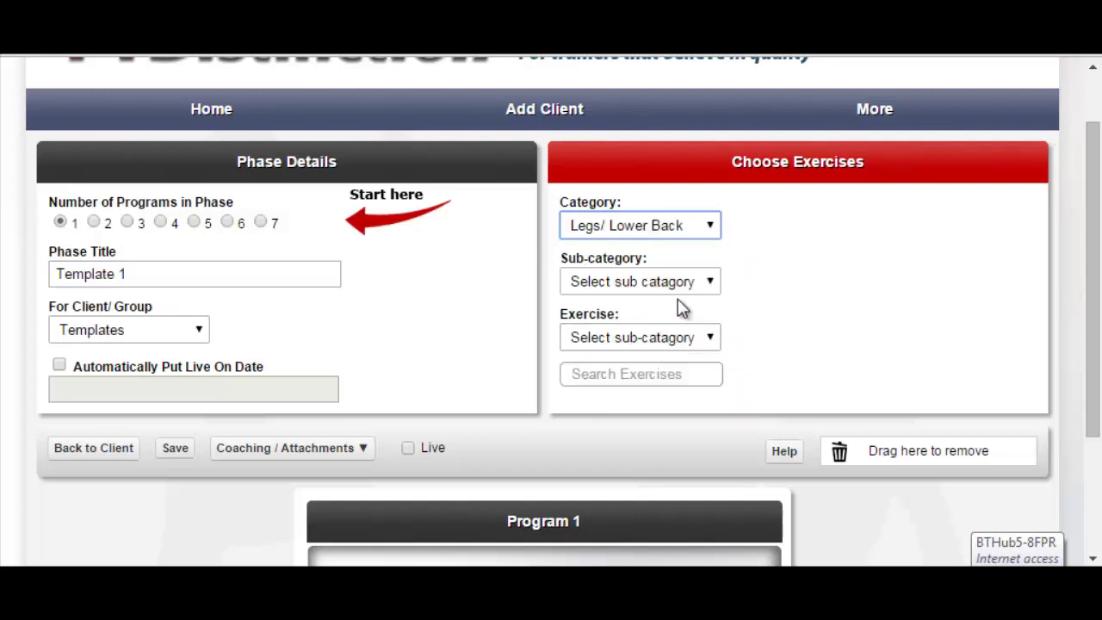
pyautogui.click(708, 284)
pyautogui.click(659, 369)
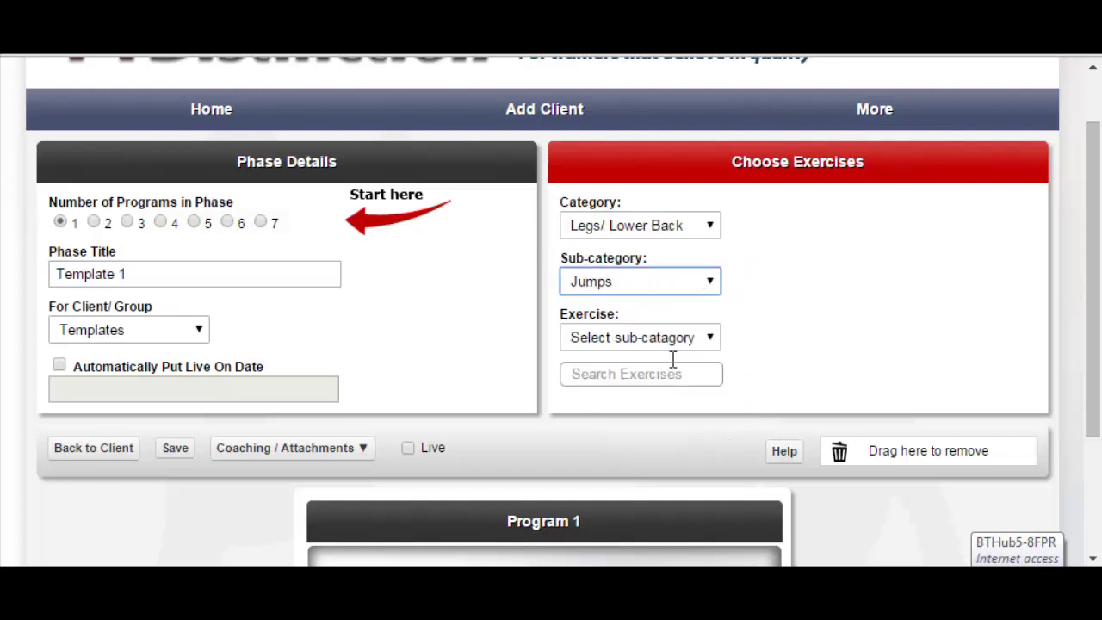
pyautogui.click(713, 338)
pyautogui.click(704, 252)
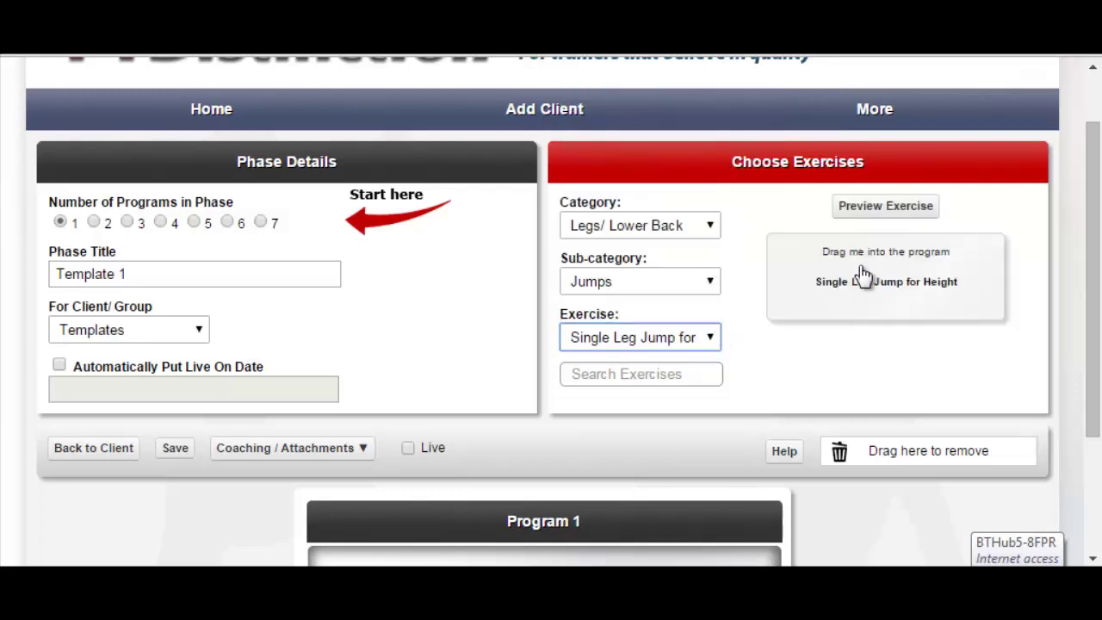
pyautogui.moveTo(863, 276); pyautogui.dragTo(579, 519)
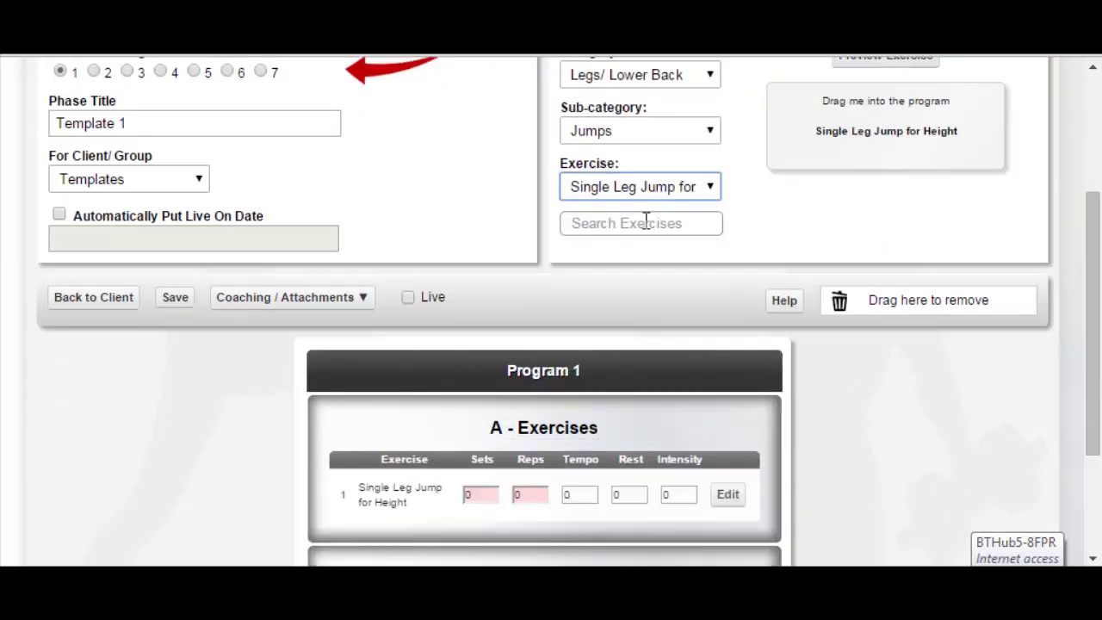
# Search the exercises for "dead lift" and add Dead Lift from Floor Clean Grip to section A of Program 1
pyautogui.click(614, 226)
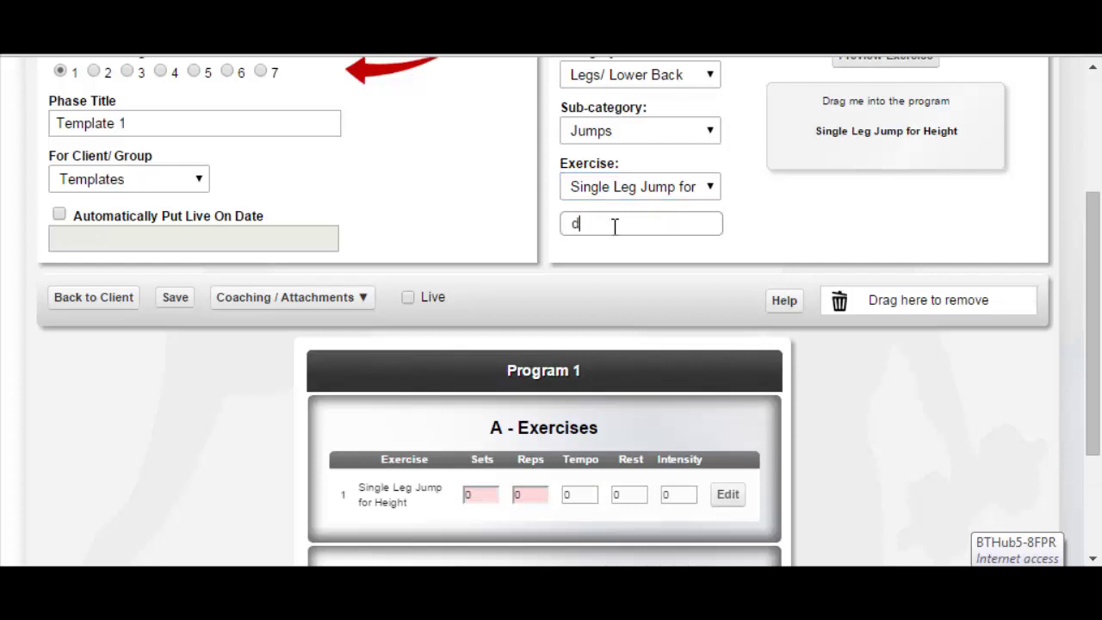
pyautogui.write('dead ')
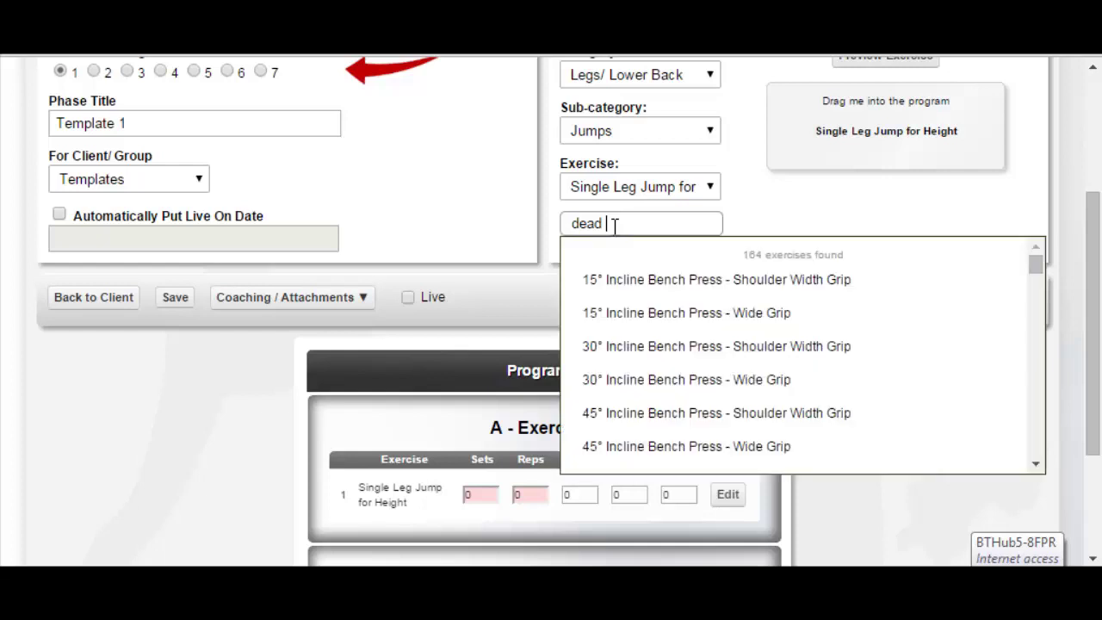
pyautogui.write('lift')
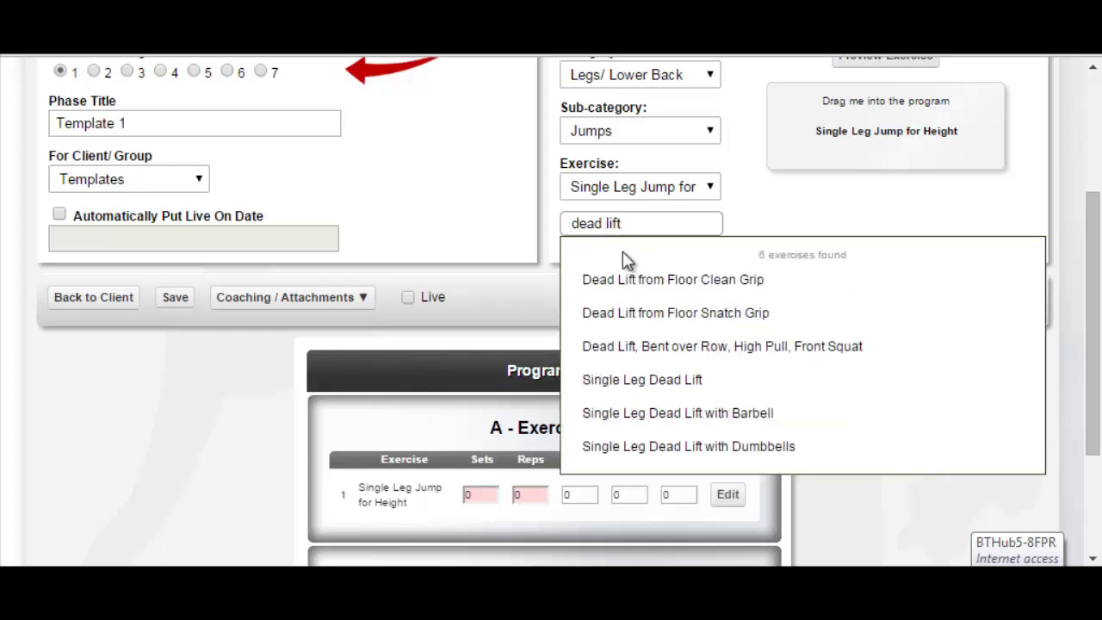
pyautogui.click(641, 277)
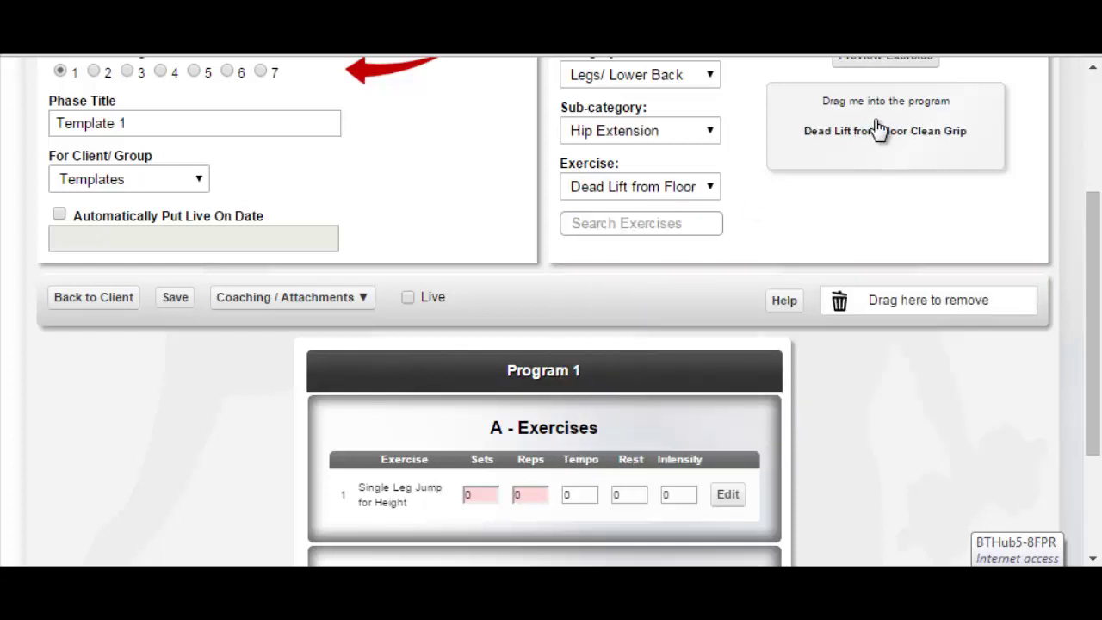
pyautogui.moveTo(865, 129); pyautogui.dragTo(491, 469)
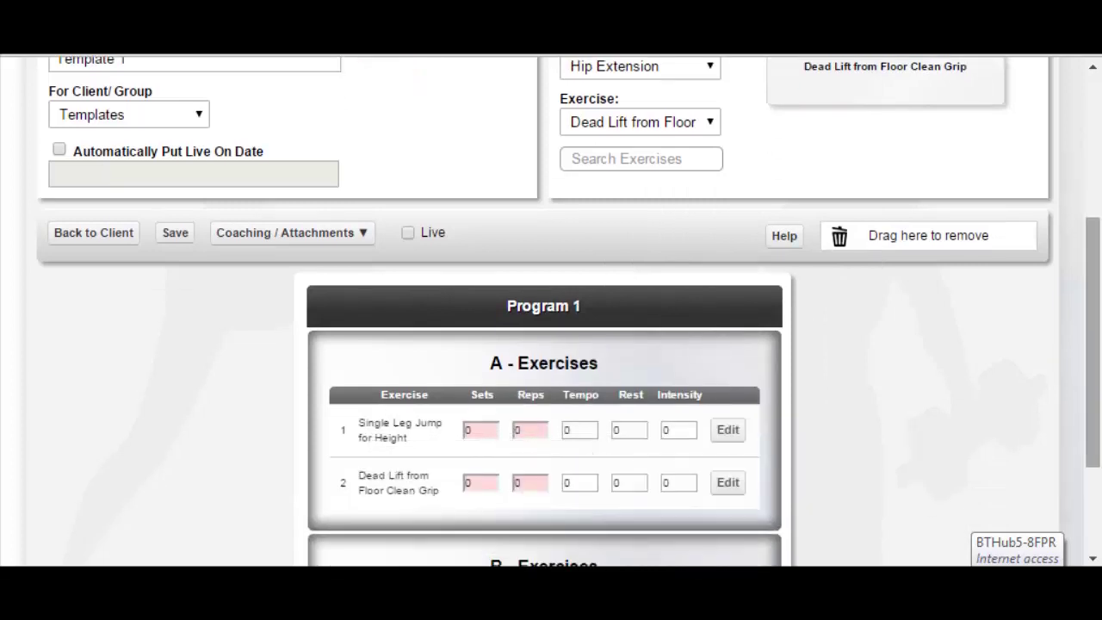
# Search the exercises for "squat" and add 90° Split Squat Flat Barbell in Front to section B of Program 1
pyautogui.moveTo(1095, 344); pyautogui.dragTo(1087, 264)
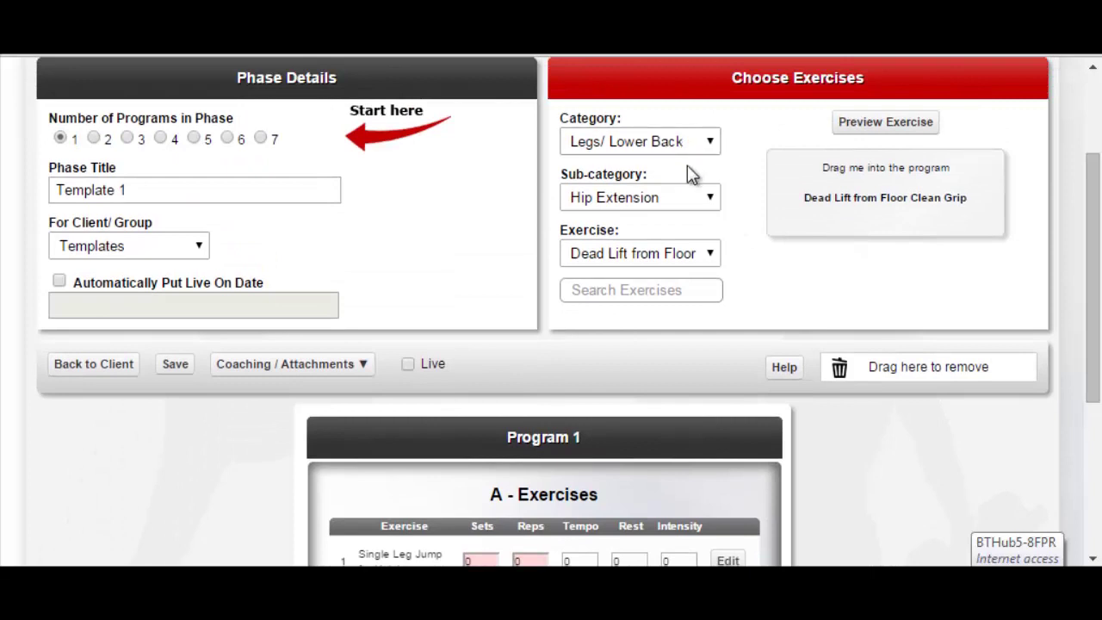
pyautogui.click(678, 290)
pyautogui.write('s')
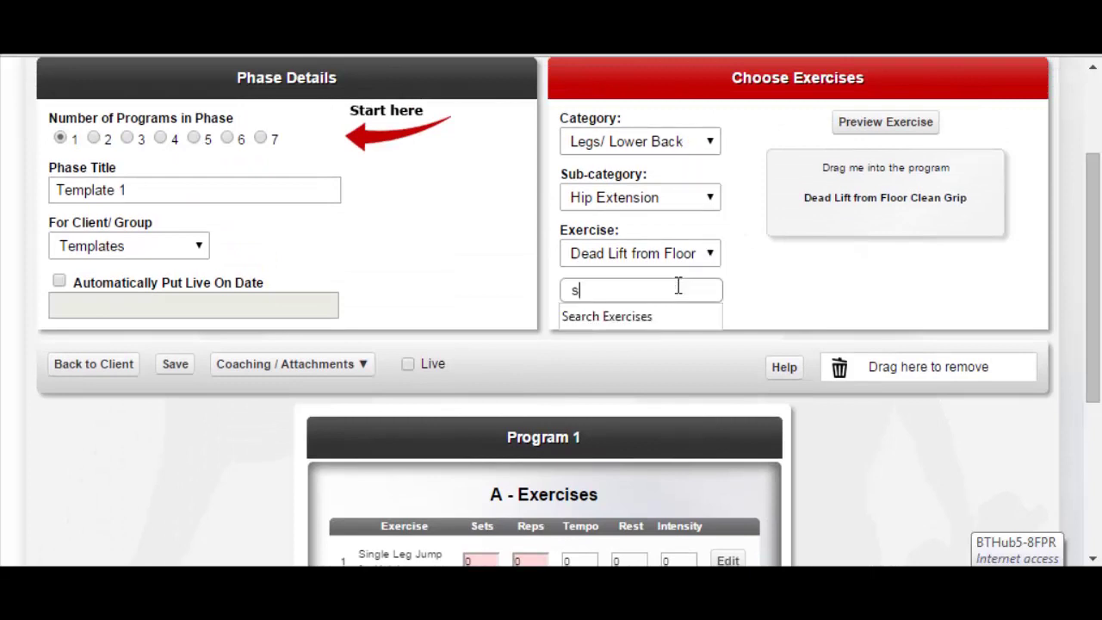
pyautogui.write('q')
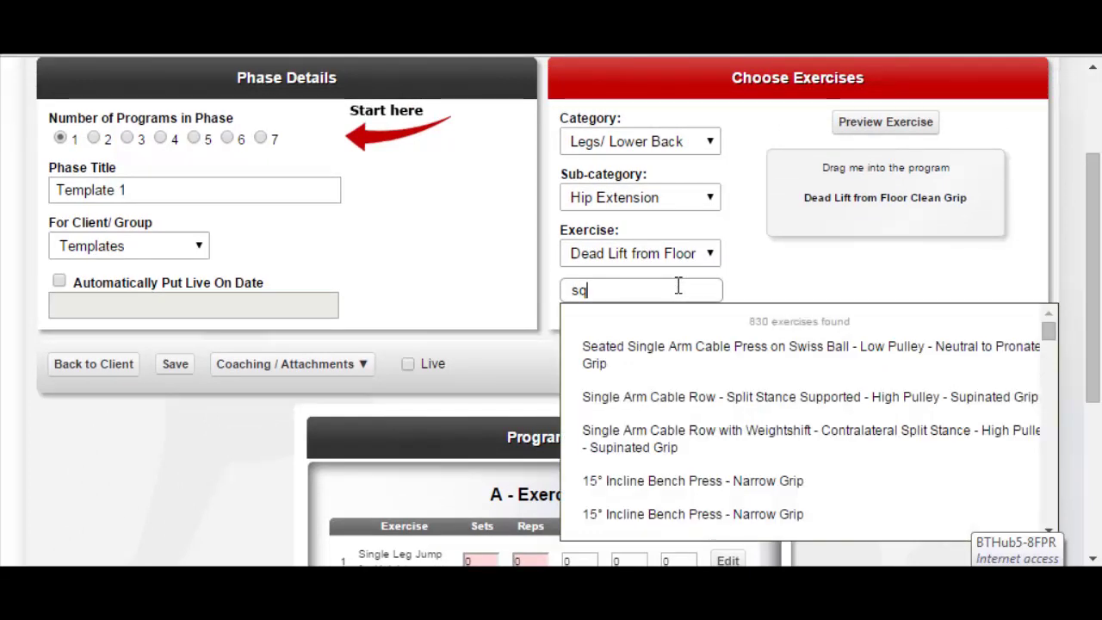
pyautogui.write('uat')
pyautogui.click(650, 393)
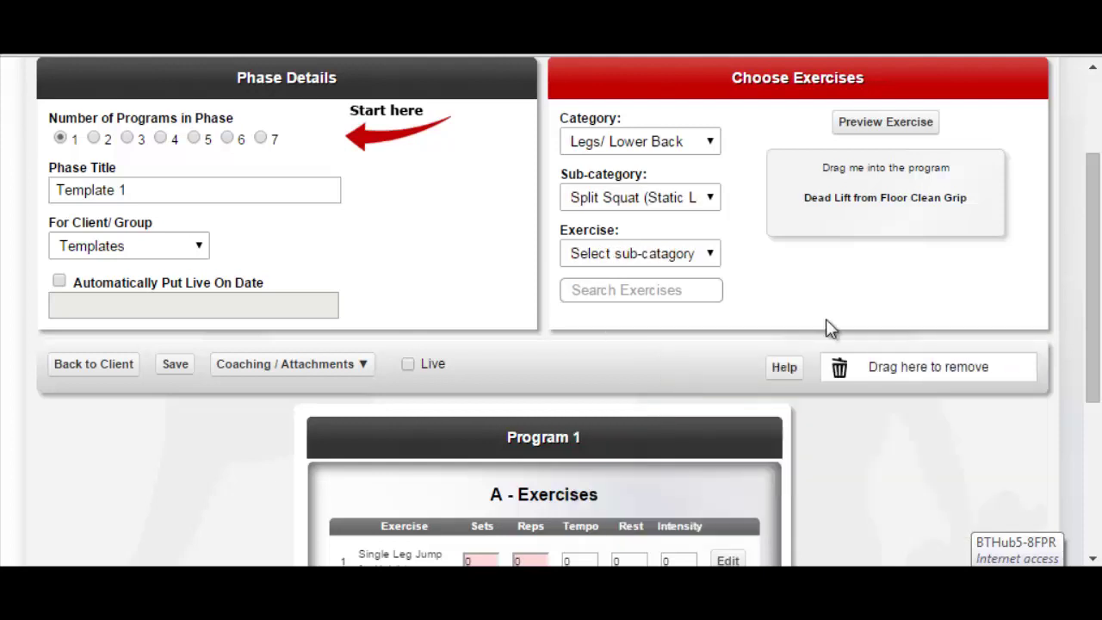
pyautogui.moveTo(937, 218); pyautogui.dragTo(560, 474)
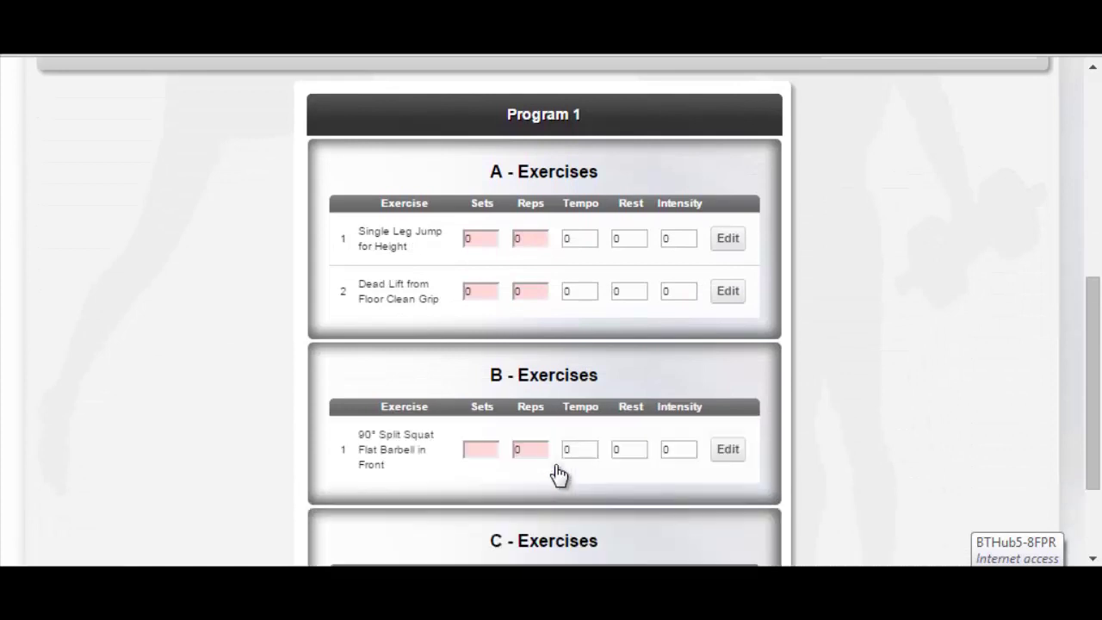
# Set the sets to 2 for all three exercises in Program 1 and save the template
pyautogui.scroll(-1, 1095, 439)
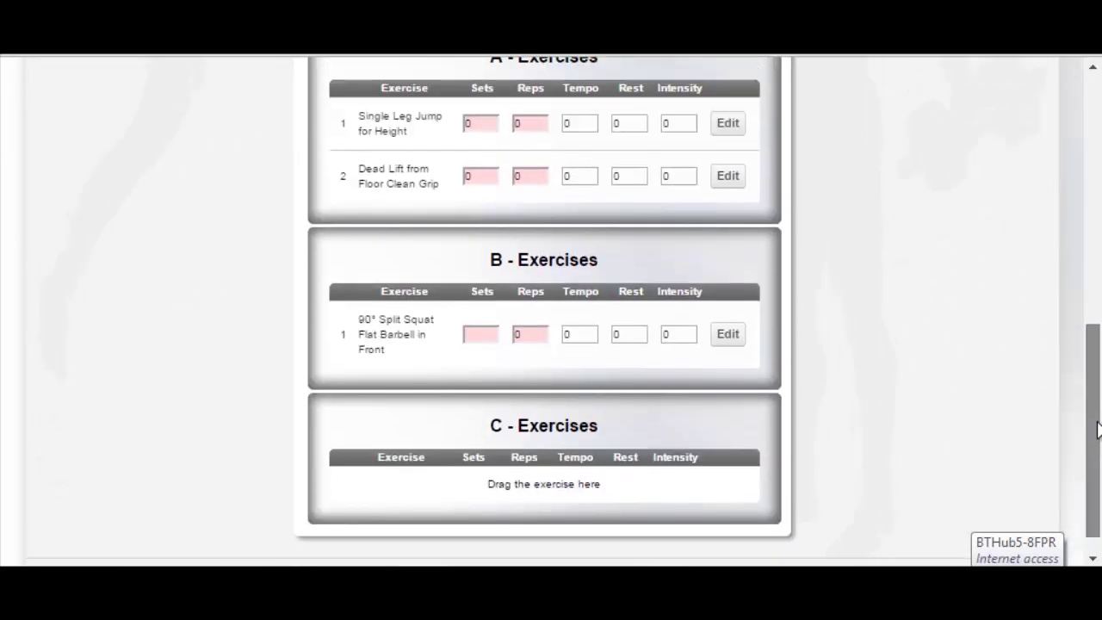
pyautogui.moveTo(1096, 423); pyautogui.dragTo(1100, 372)
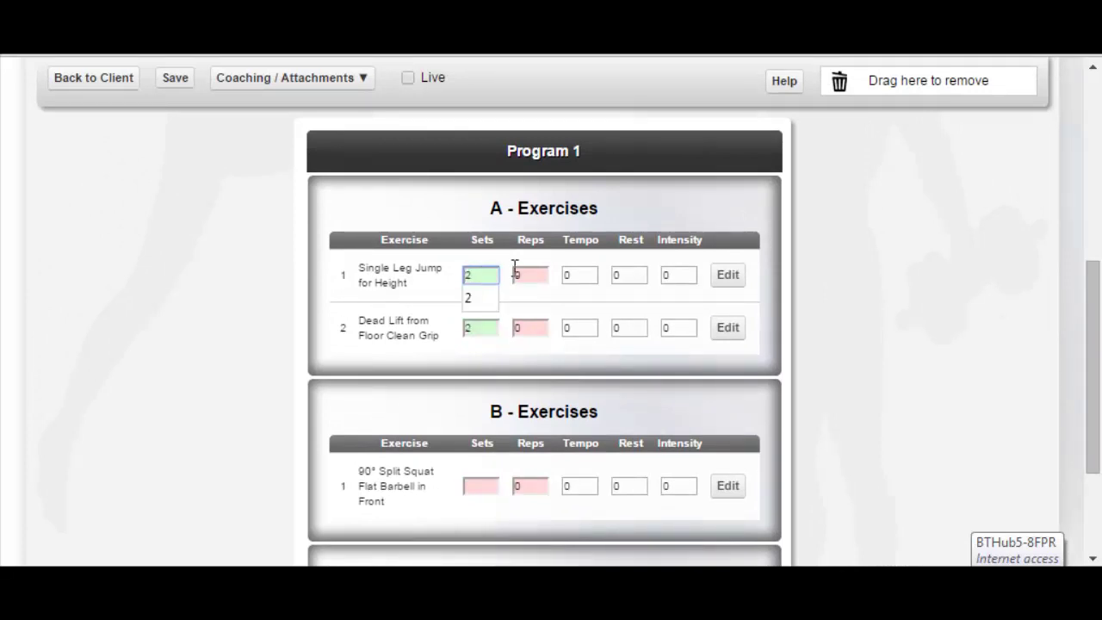
pyautogui.click(916, 278)
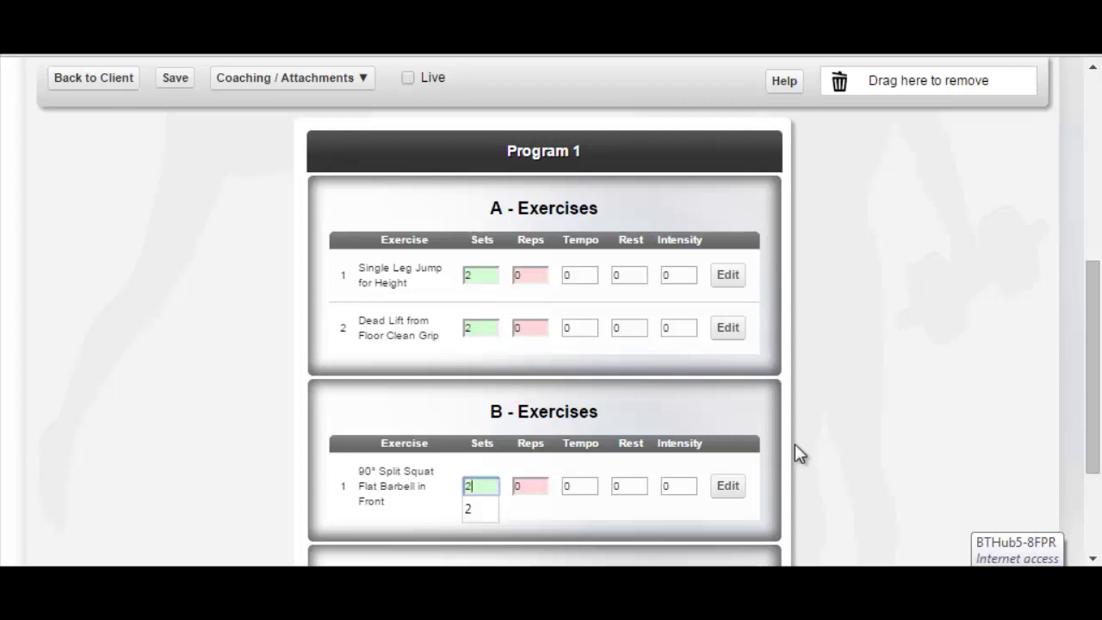
pyautogui.moveTo(1096, 399); pyautogui.dragTo(1098, 260)
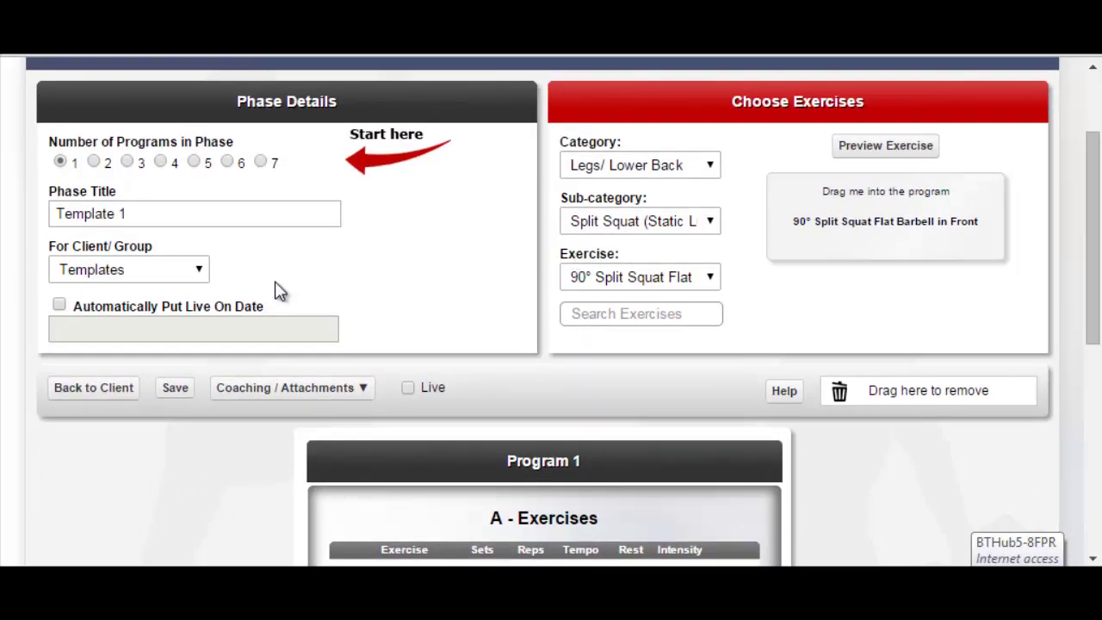
pyautogui.click(174, 394)
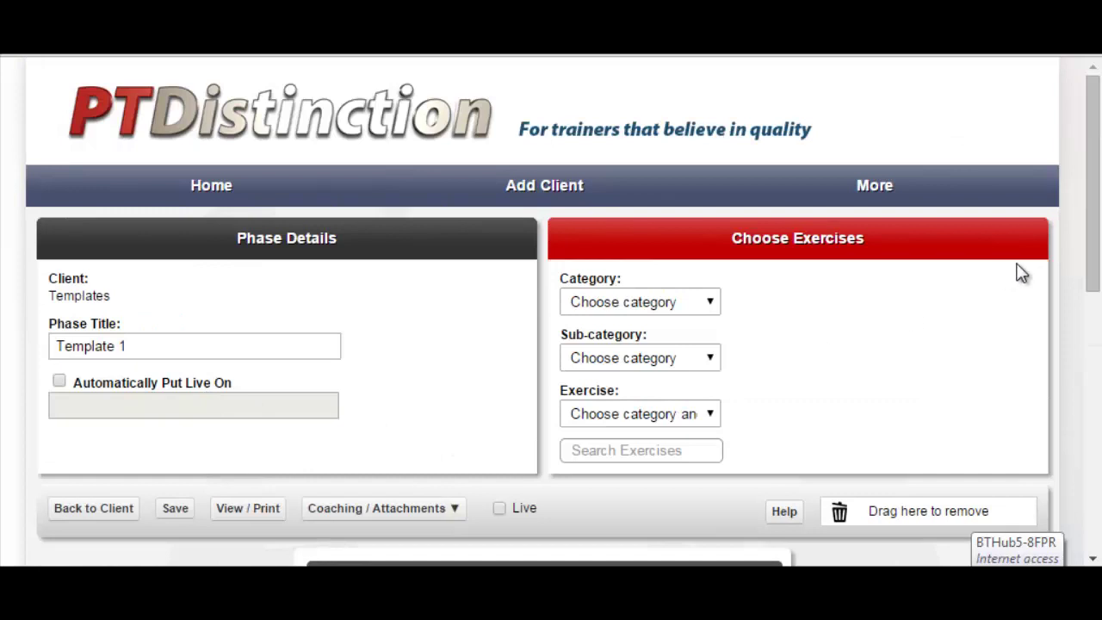
# Return to the home page and open the page of the client listed directly below New Client 1
pyautogui.click(211, 191)
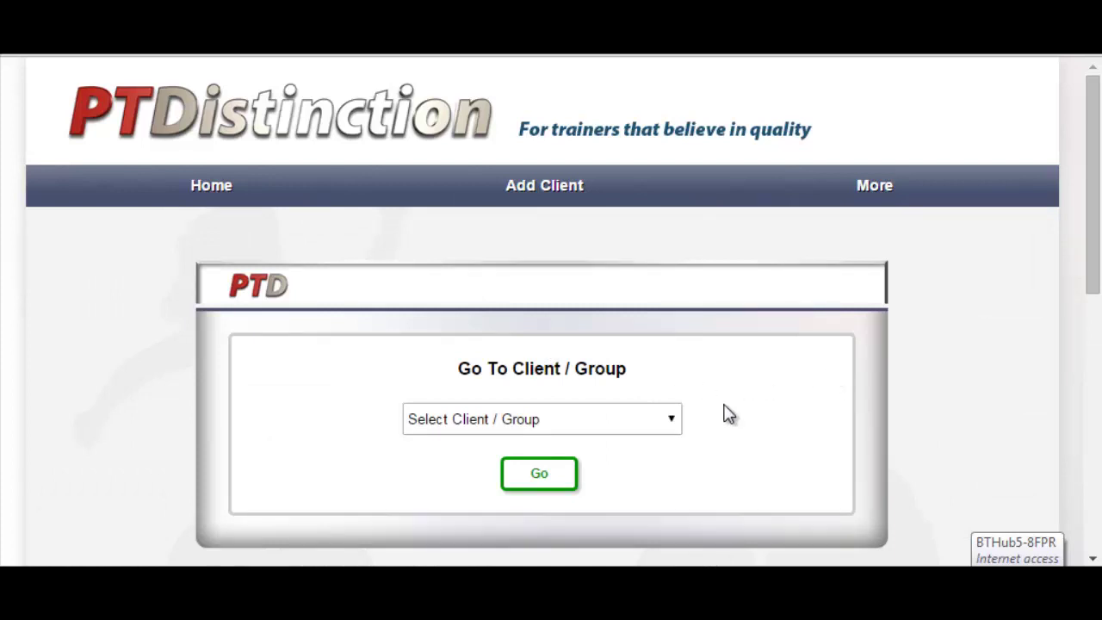
pyautogui.click(671, 421)
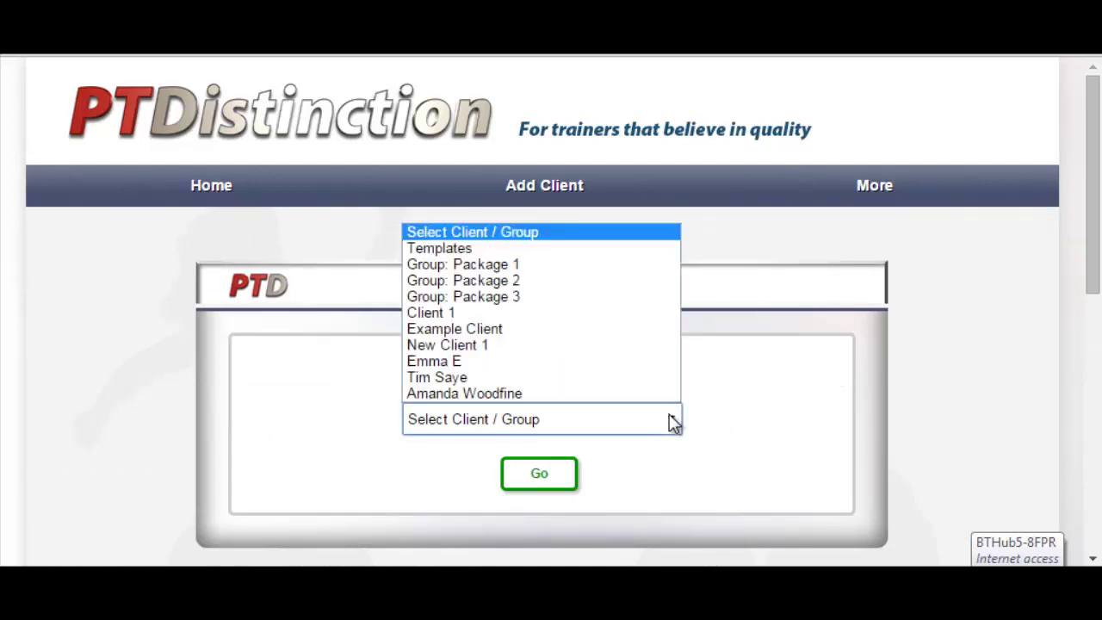
pyautogui.click(619, 361)
pyautogui.click(542, 478)
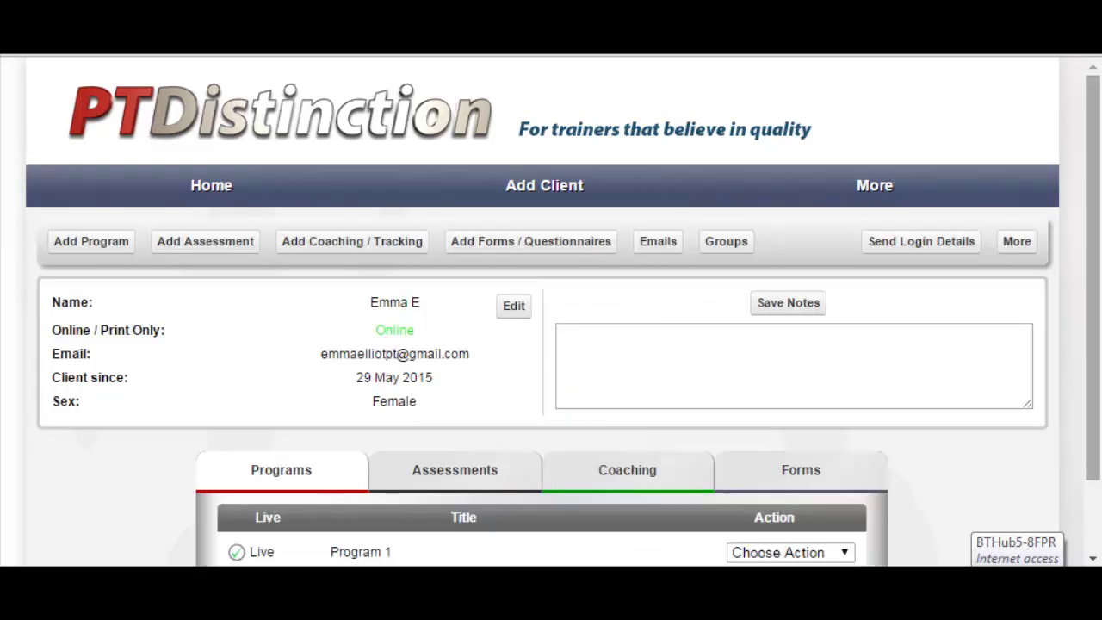
# Add a program to the client from the template Template 1
pyautogui.moveTo(1094, 248); pyautogui.dragTo(1093, 279)
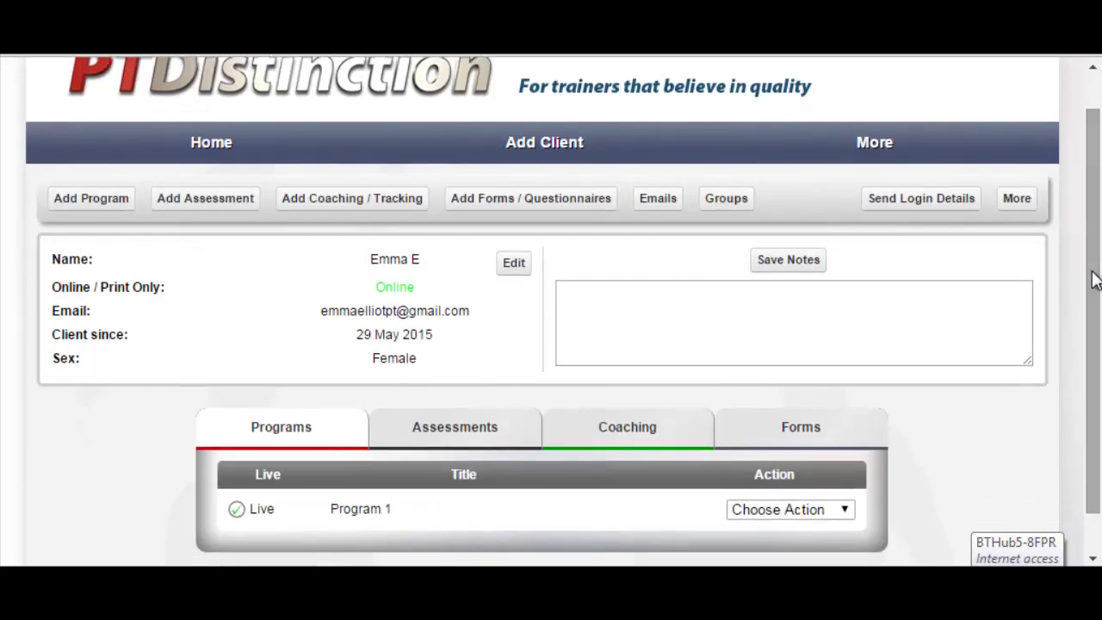
pyautogui.click(92, 199)
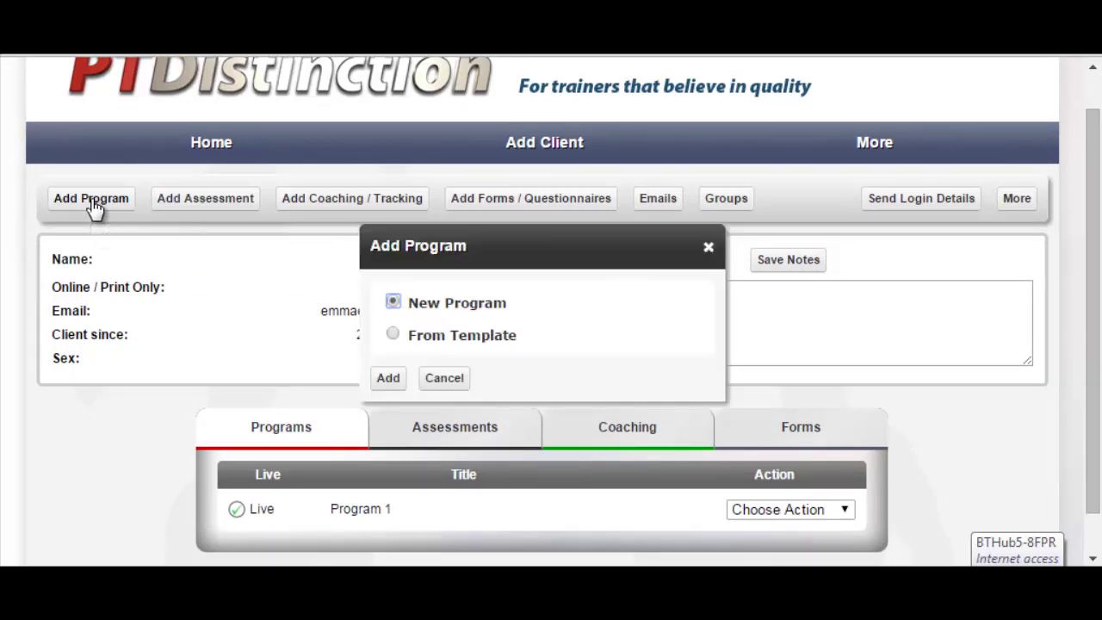
pyautogui.click(394, 335)
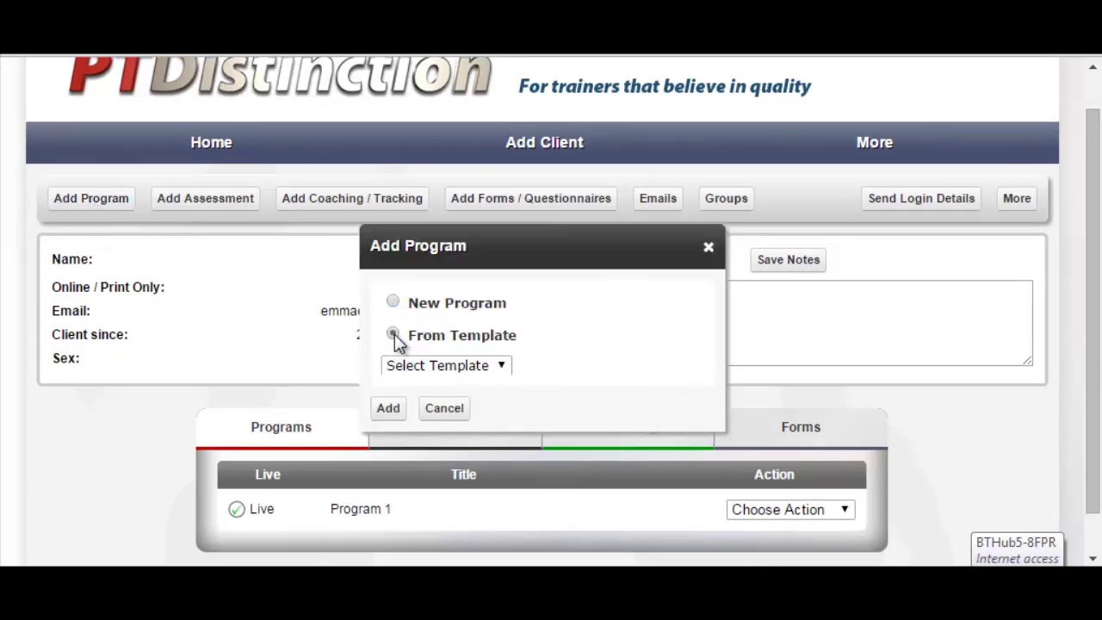
pyautogui.click(506, 365)
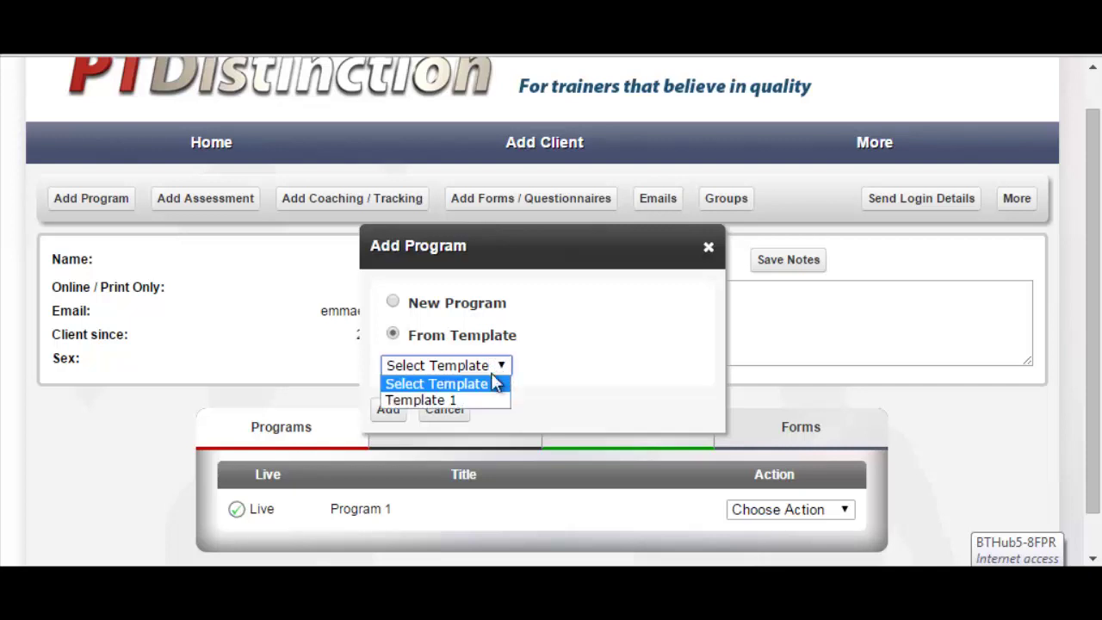
pyautogui.click(465, 399)
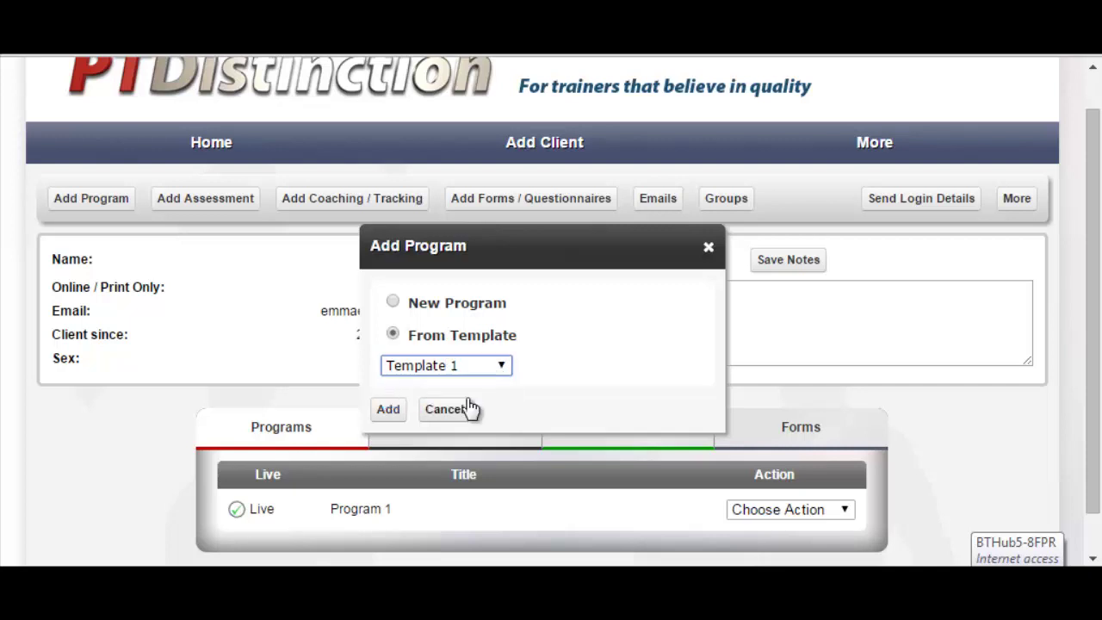
pyautogui.click(394, 414)
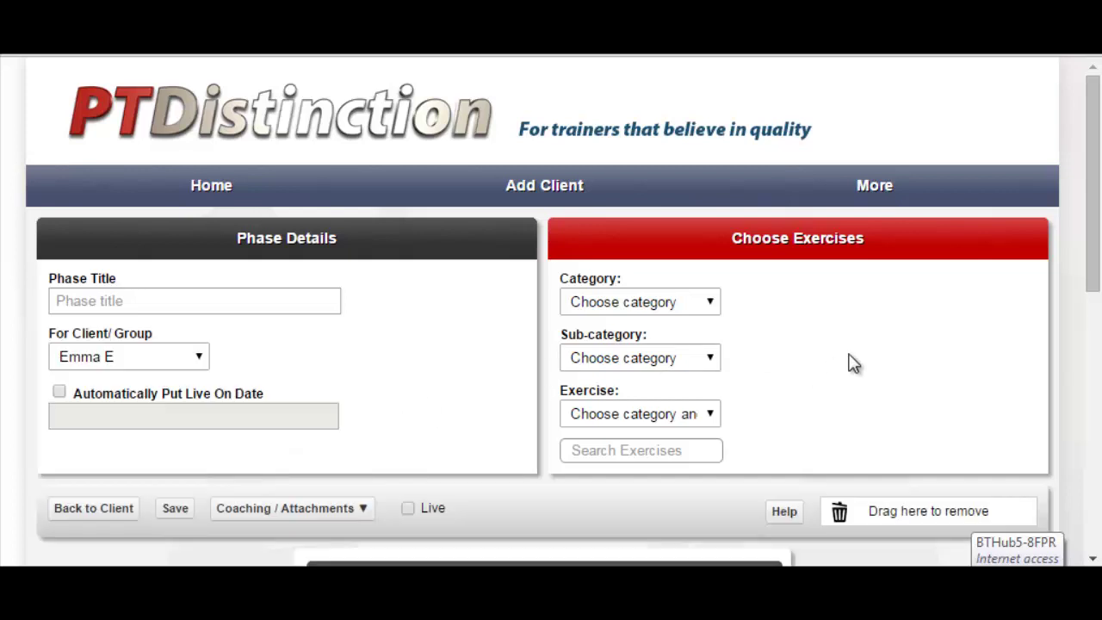
# Title the new phase "Program from template" and save it for the client
pyautogui.moveTo(1094, 238); pyautogui.dragTo(1099, 302)
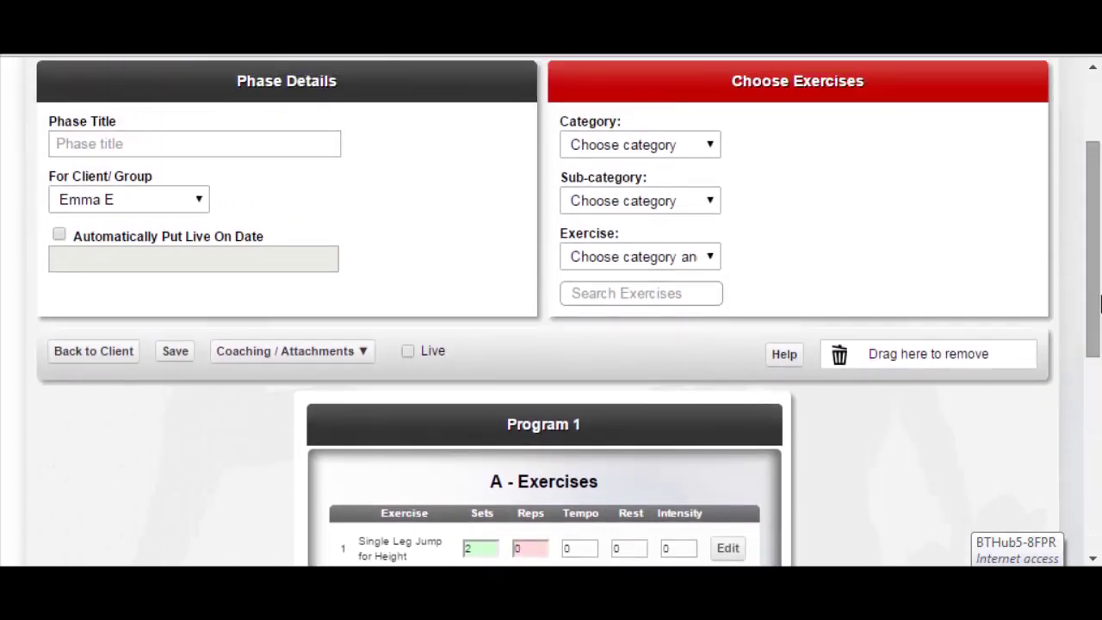
pyautogui.click(141, 144)
pyautogui.press('capslock')
pyautogui.write('Pr')
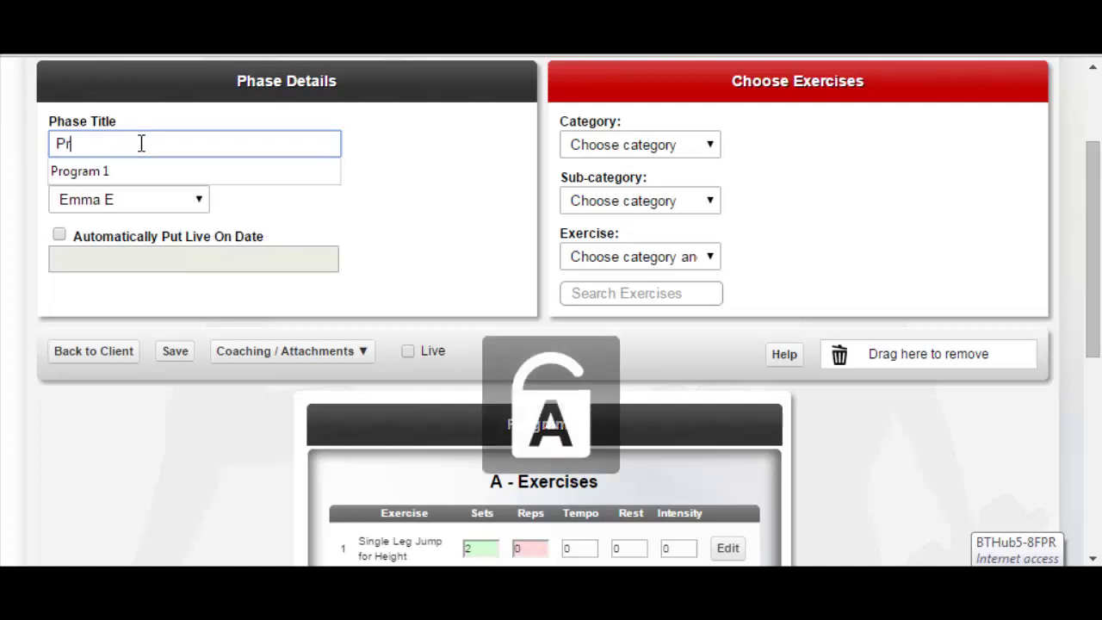
pyautogui.write('ogram')
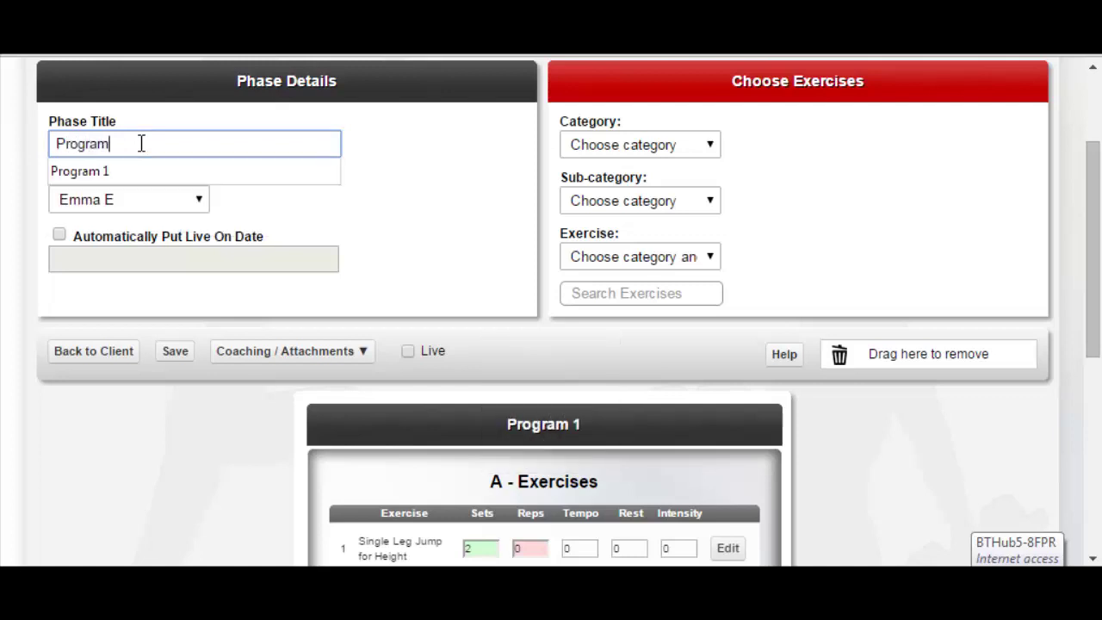
pyautogui.write(' from template')
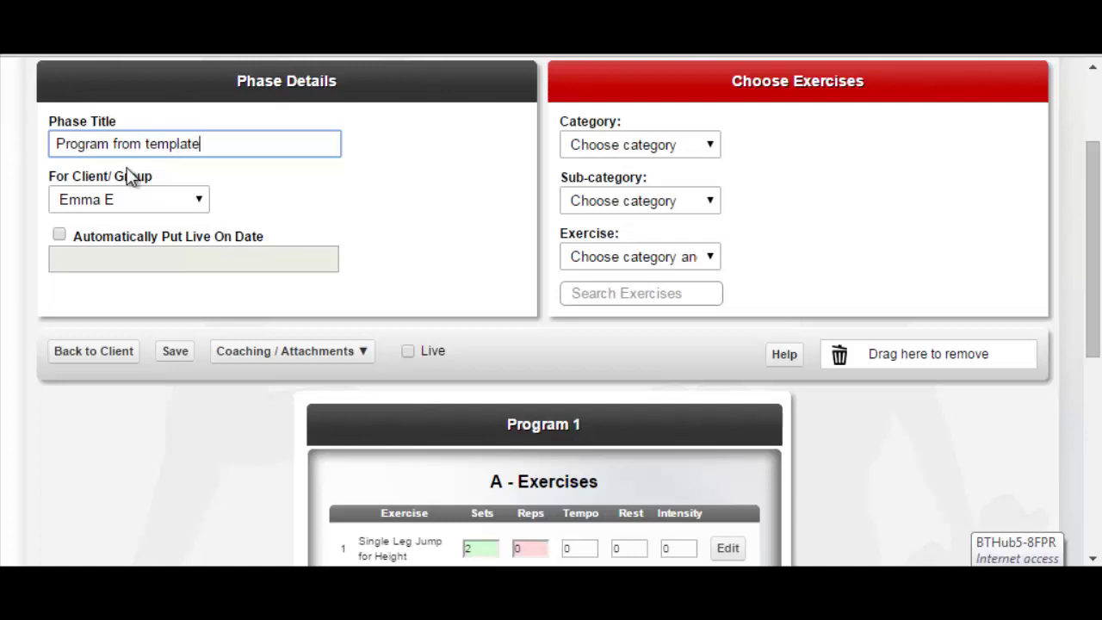
pyautogui.click(173, 352)
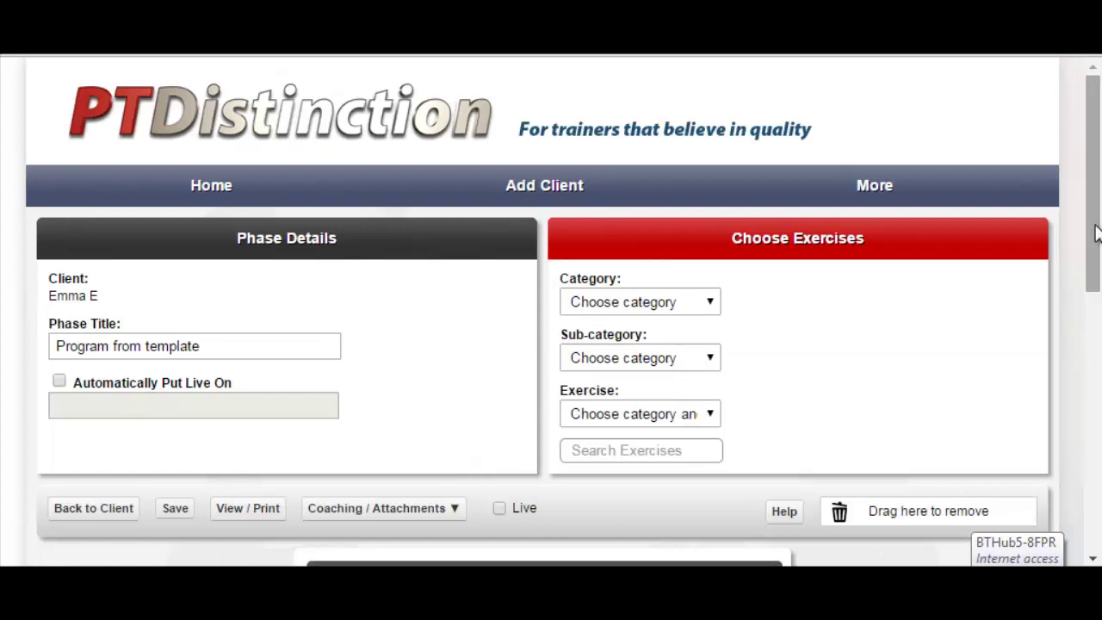
# Go back to the client's page and look through the actions available for Program from template
pyautogui.moveTo(1098, 230)
pyautogui.mouseDown()
pyautogui.moveTo(1098, 320)
pyautogui.moveTo(1099, 241)
pyautogui.mouseUp()
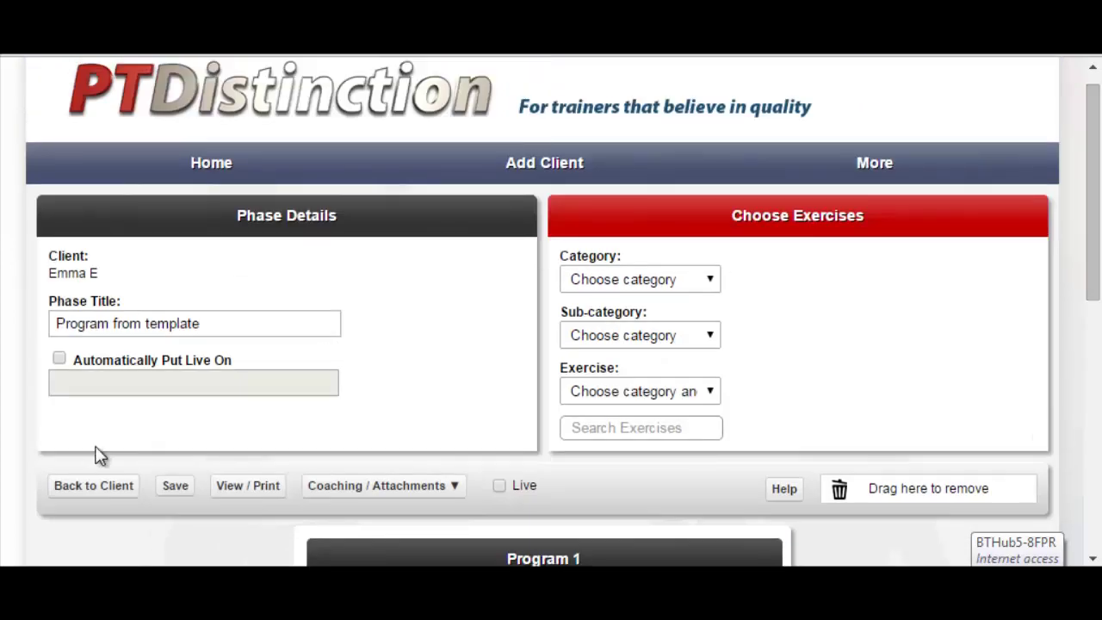
pyautogui.click(93, 486)
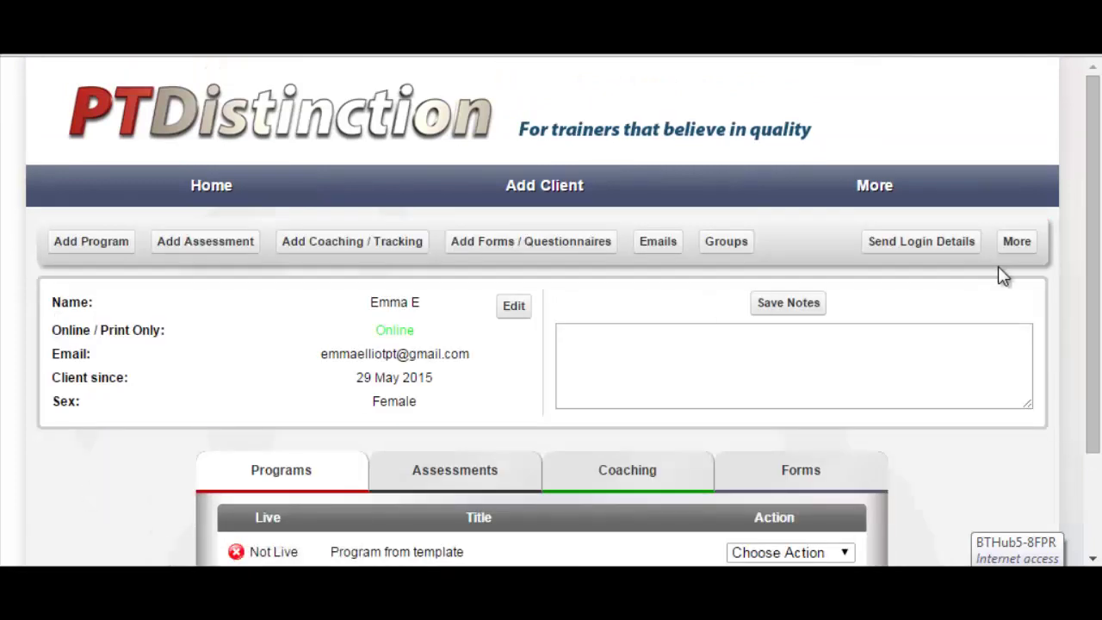
pyautogui.moveTo(1095, 226); pyautogui.dragTo(1099, 329)
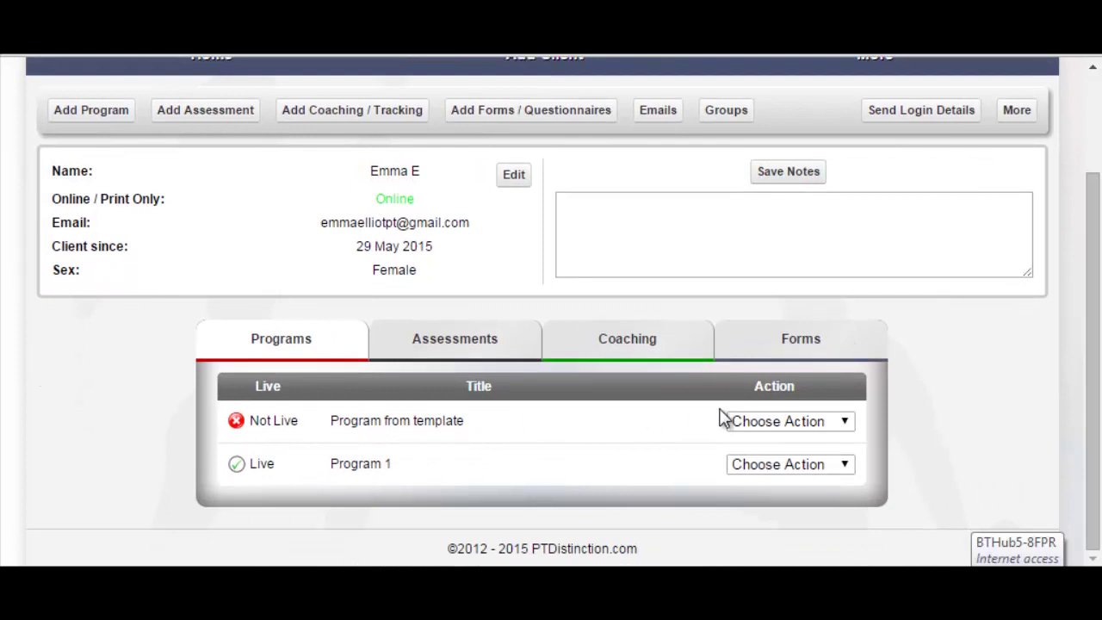
pyautogui.click(843, 422)
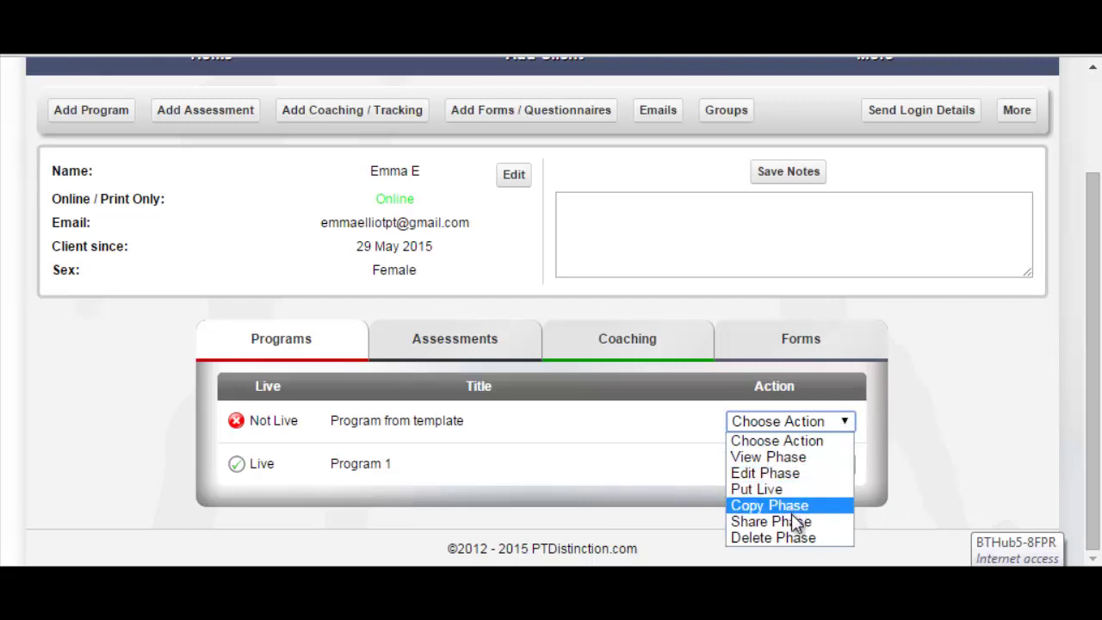
pyautogui.click(988, 380)
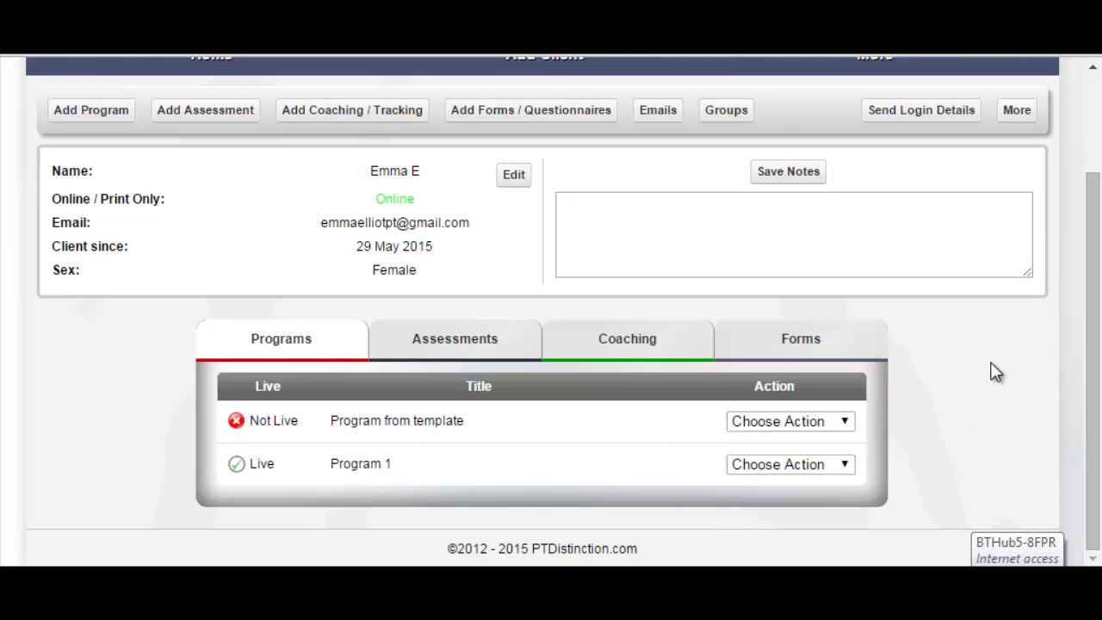
# Return to the home page and reopen the page of the client listed directly below New Client 1
pyautogui.moveTo(1096, 255); pyautogui.dragTo(1092, 225)
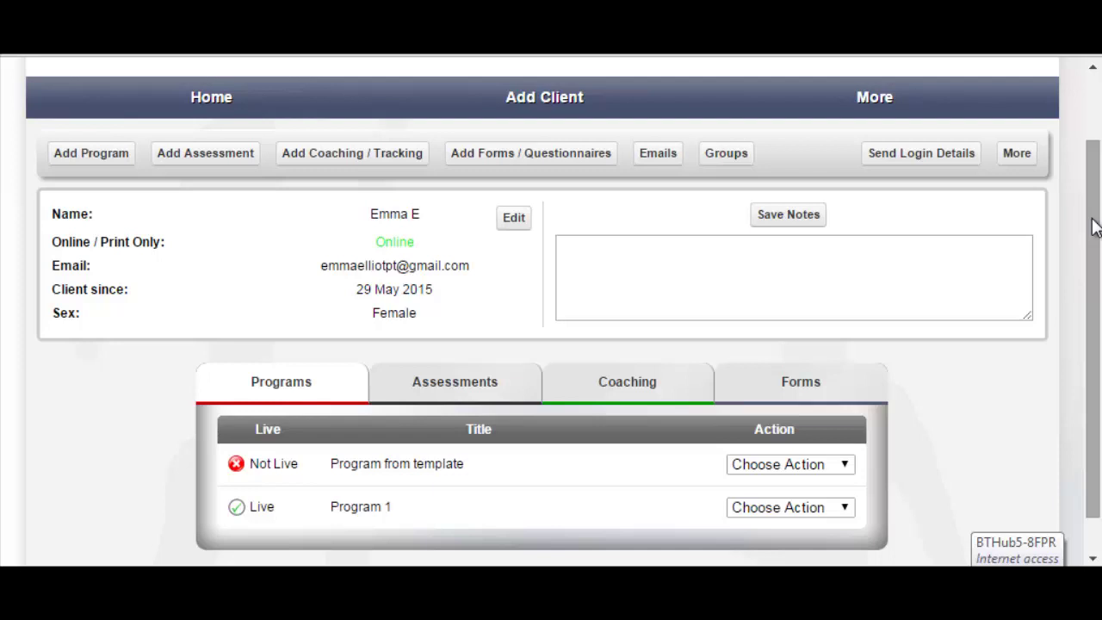
pyautogui.moveTo(1093, 225)
pyautogui.mouseDown()
pyautogui.moveTo(1094, 195)
pyautogui.moveTo(1095, 216)
pyautogui.mouseUp()
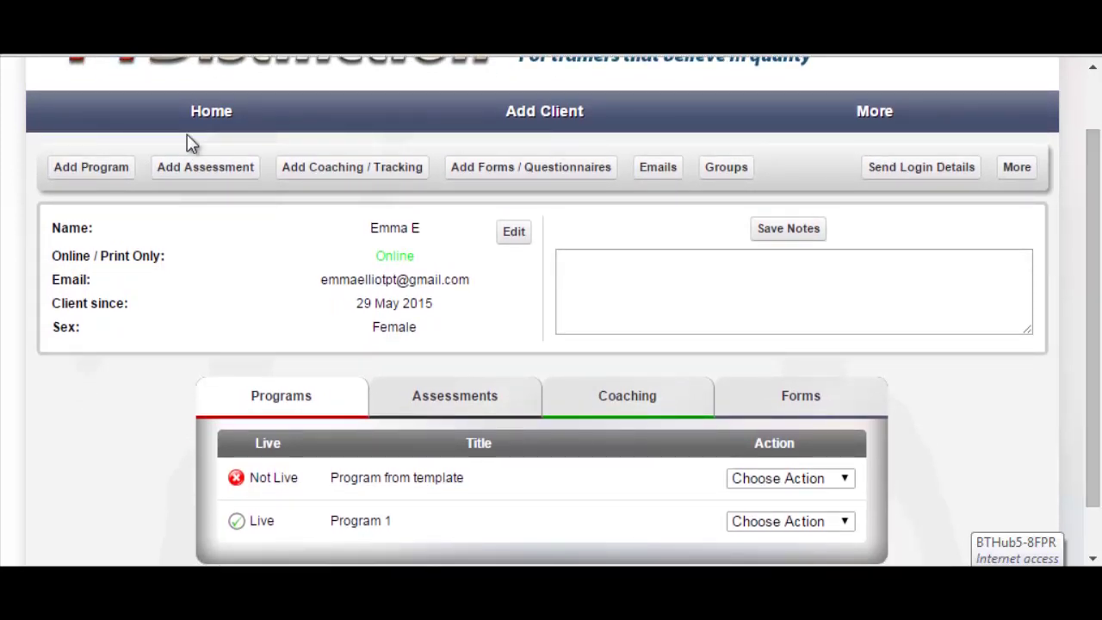
pyautogui.click(215, 119)
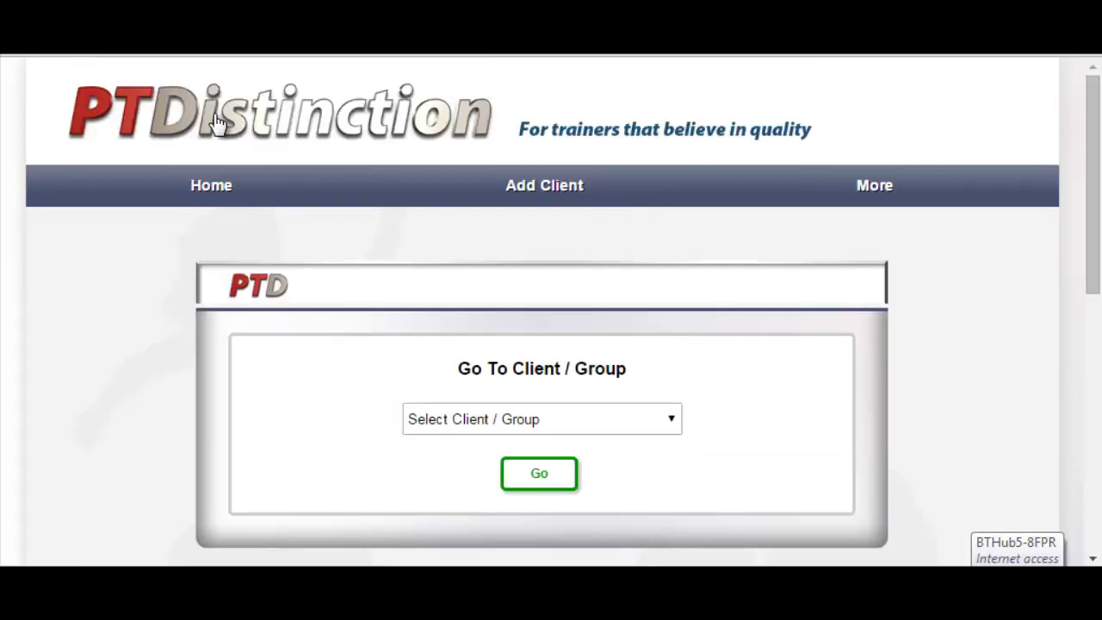
pyautogui.moveTo(1091, 209)
pyautogui.mouseDown()
pyautogui.moveTo(1094, 239)
pyautogui.moveTo(1095, 212)
pyautogui.mouseUp()
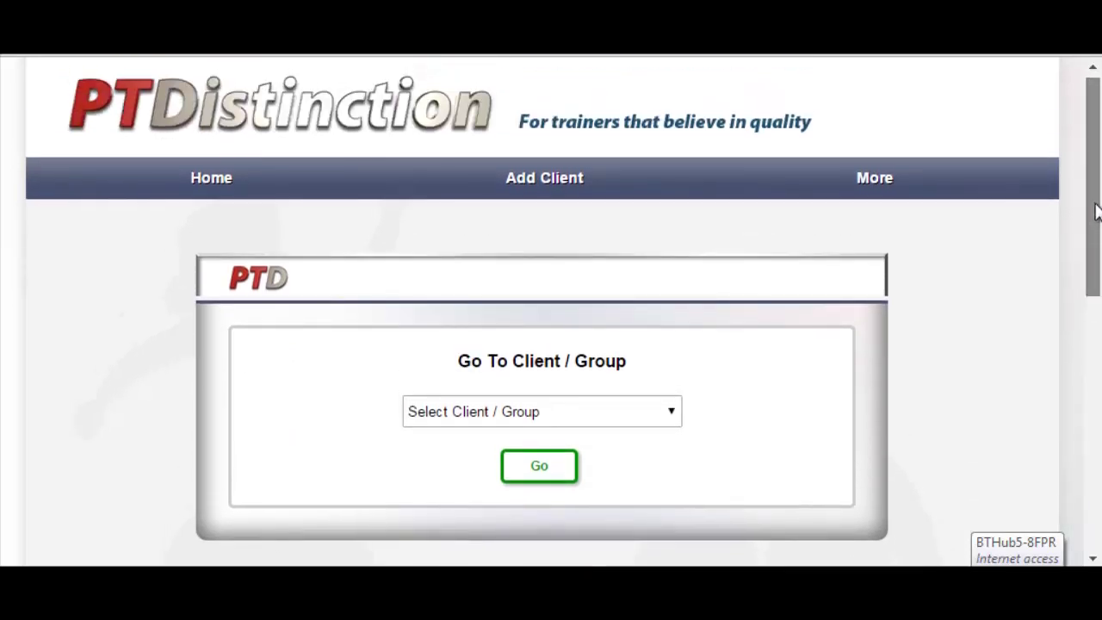
pyautogui.click(667, 417)
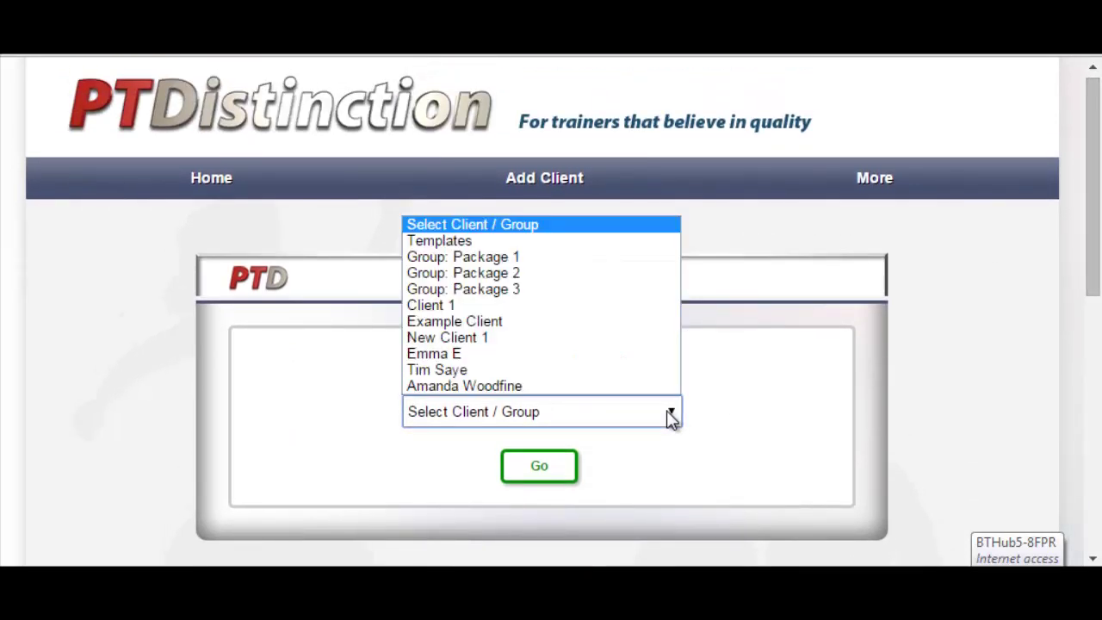
pyautogui.click(595, 355)
pyautogui.click(555, 466)
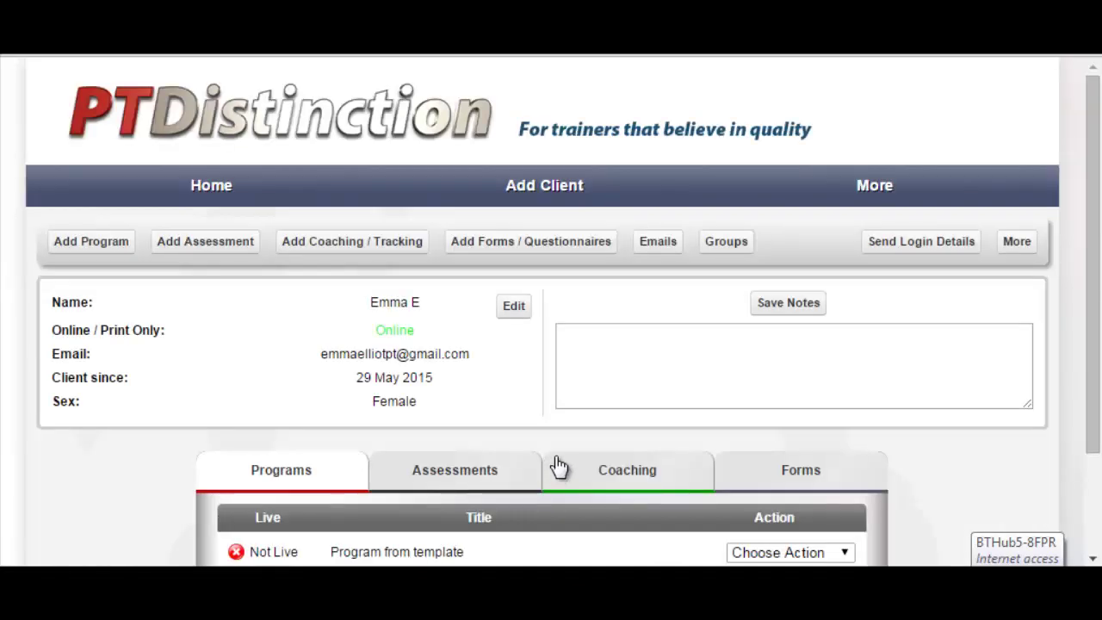
# Make a copy of the client's Program 1 phase
pyautogui.moveTo(1089, 309); pyautogui.dragTo(1097, 391)
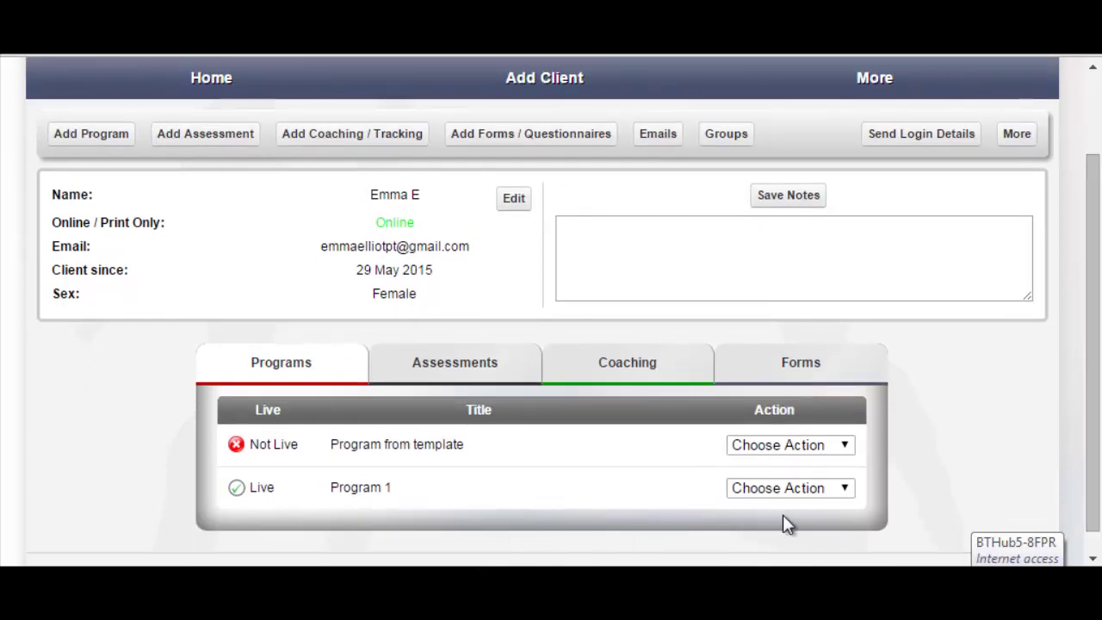
pyautogui.click(843, 489)
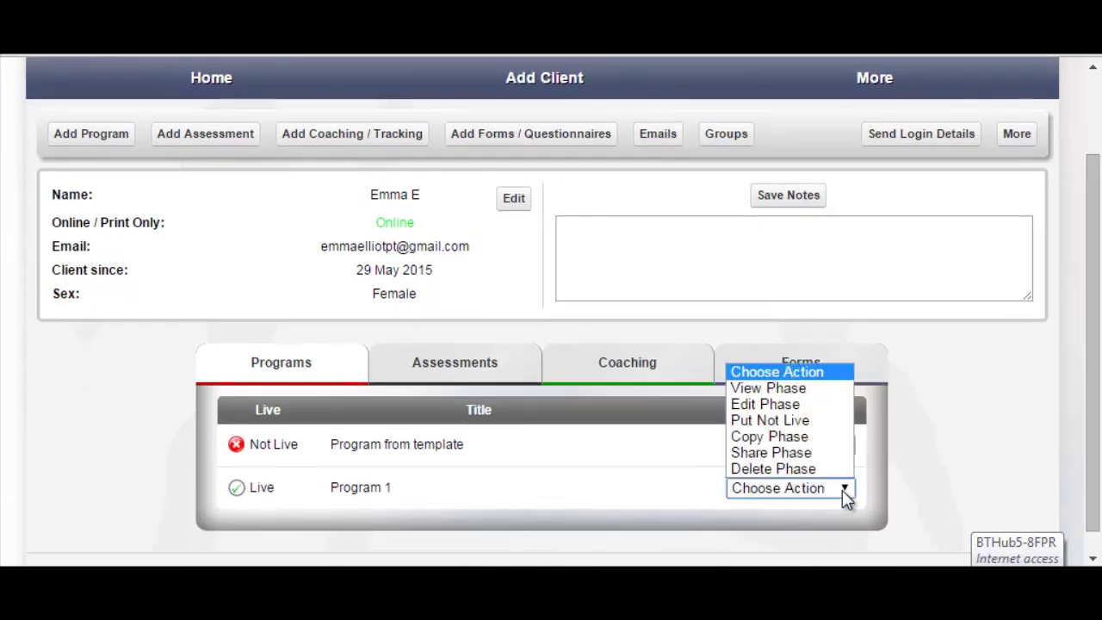
pyautogui.click(822, 438)
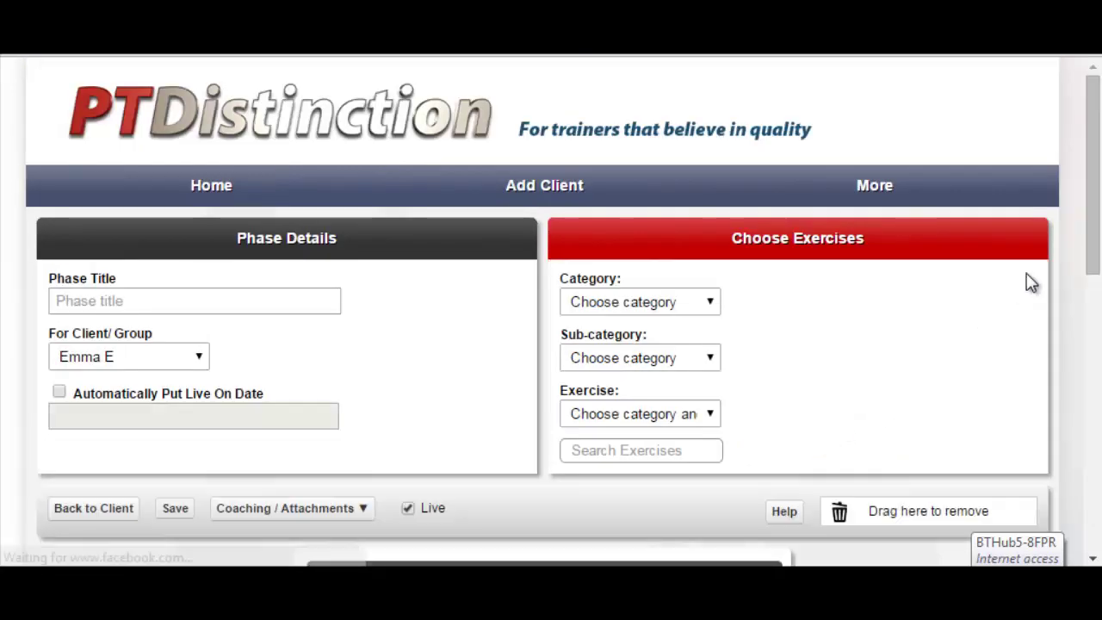
# Title the copied phase "Template 2", assign it to Templates instead of the client, and save it
pyautogui.moveTo(1096, 205); pyautogui.dragTo(1097, 233)
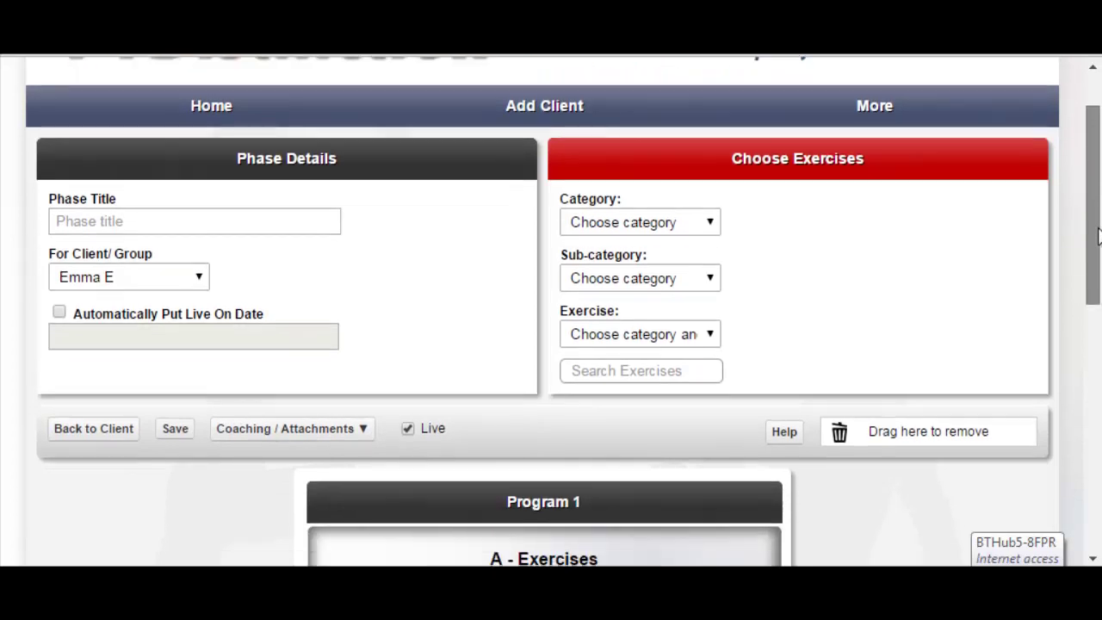
pyautogui.click(154, 222)
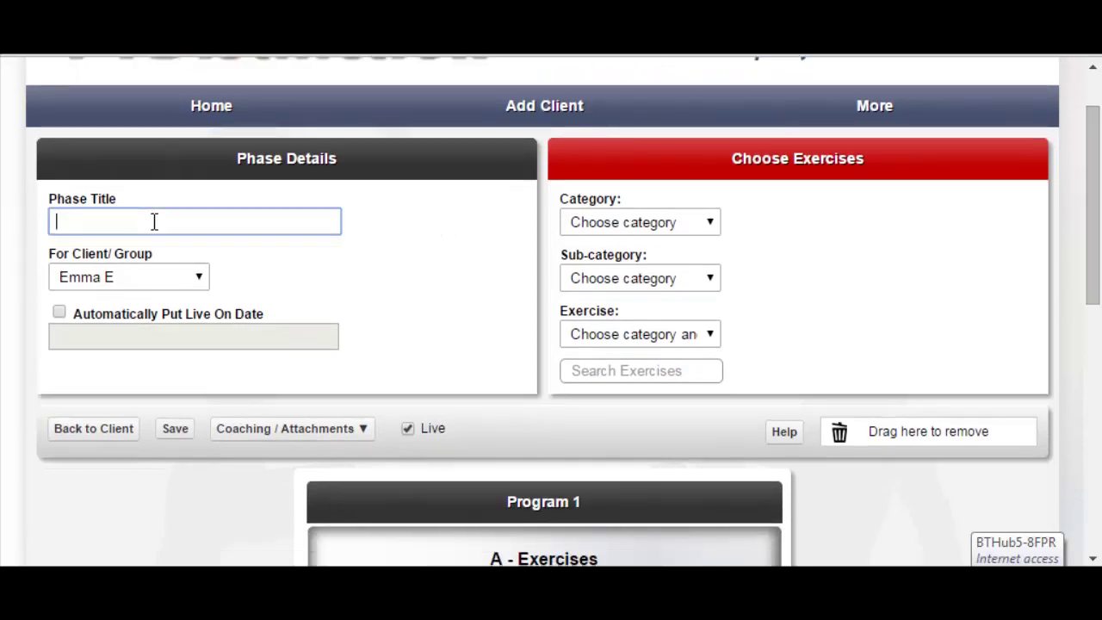
pyautogui.write('Template 2')
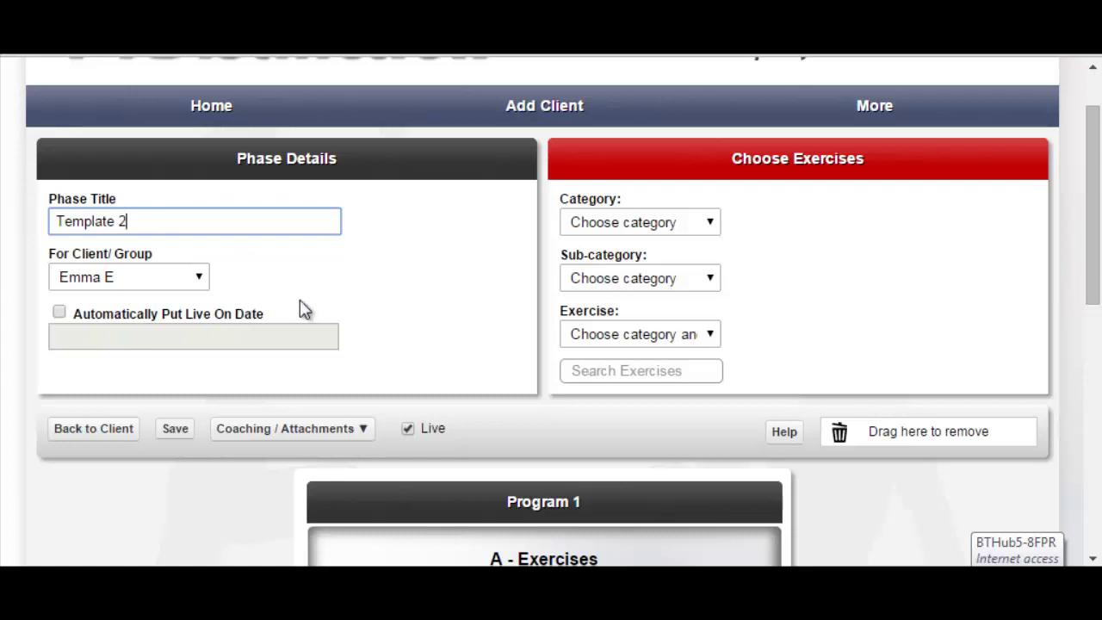
pyautogui.click(204, 279)
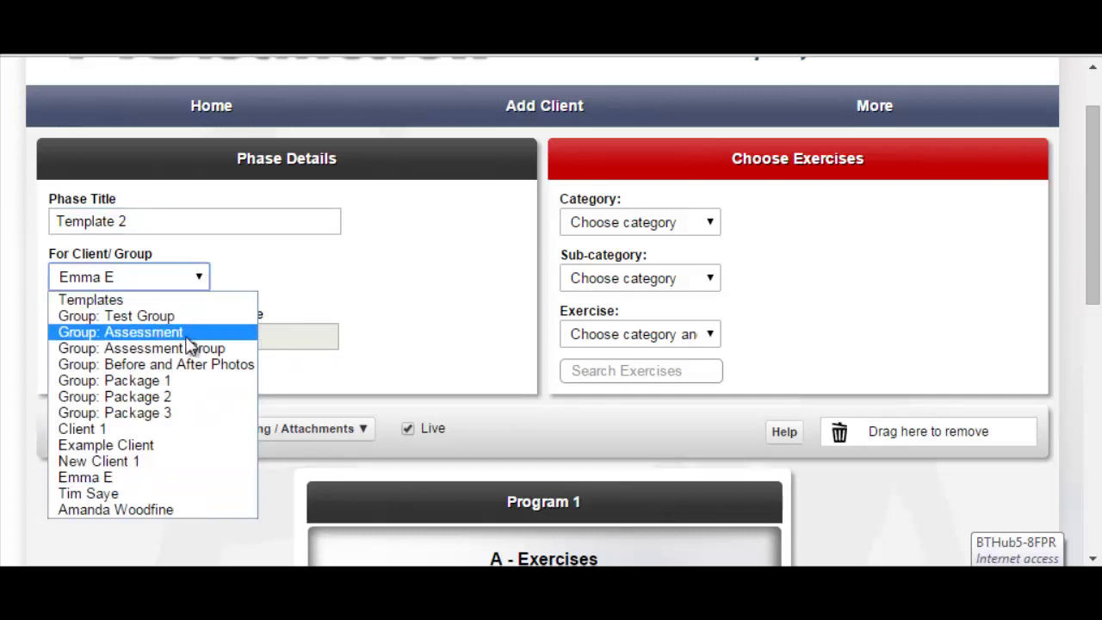
pyautogui.click(183, 300)
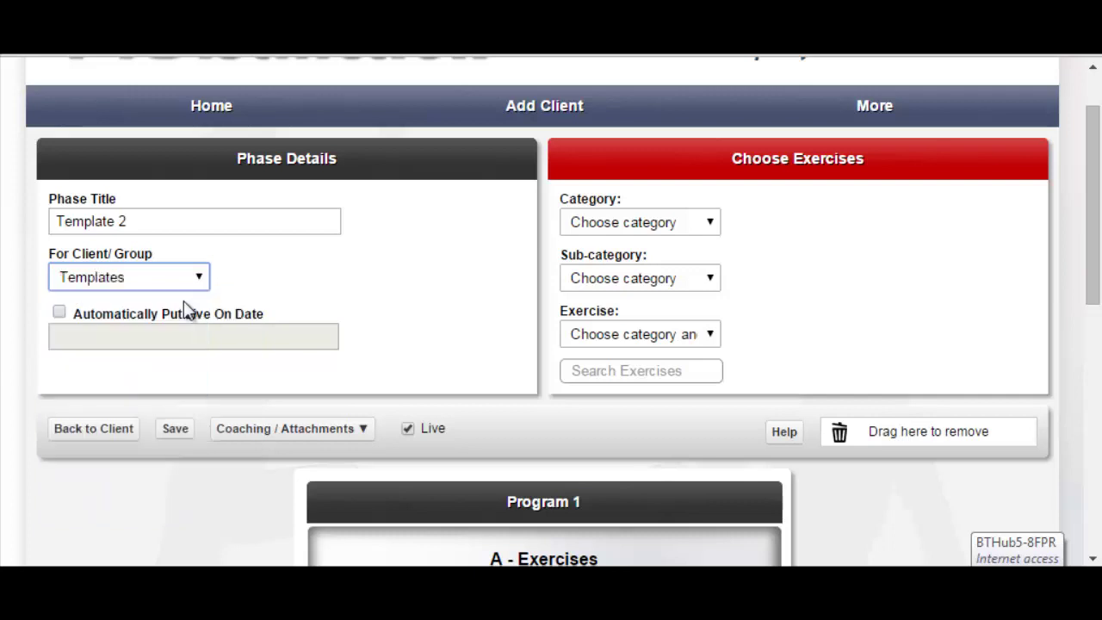
pyautogui.click(174, 431)
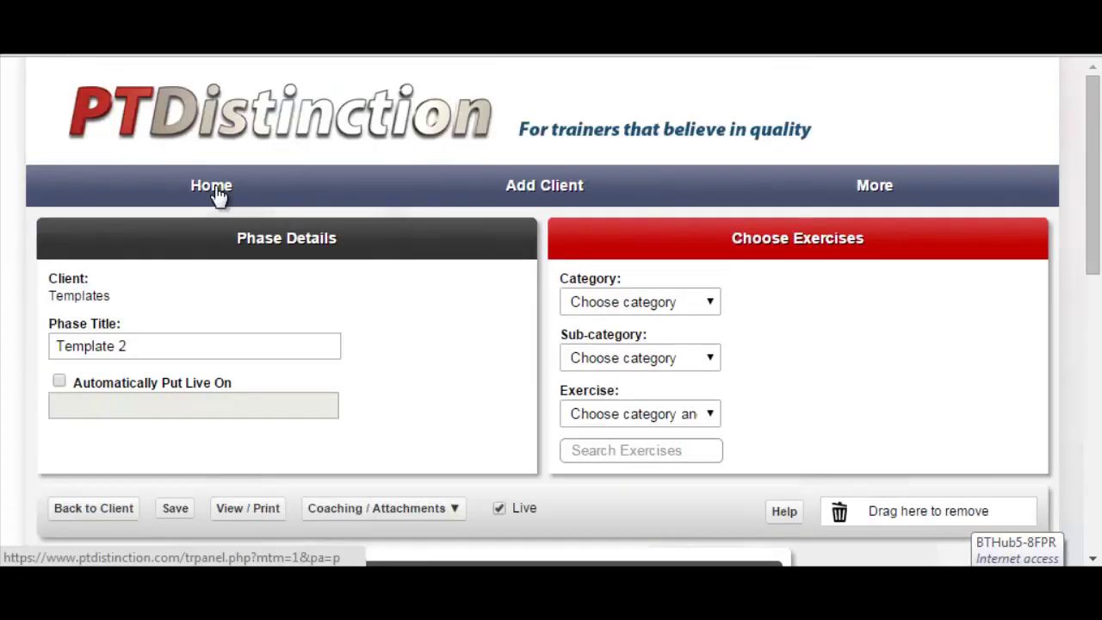
# Open the Templates page from the home page to check the saved program templates, and return home
pyautogui.click(216, 189)
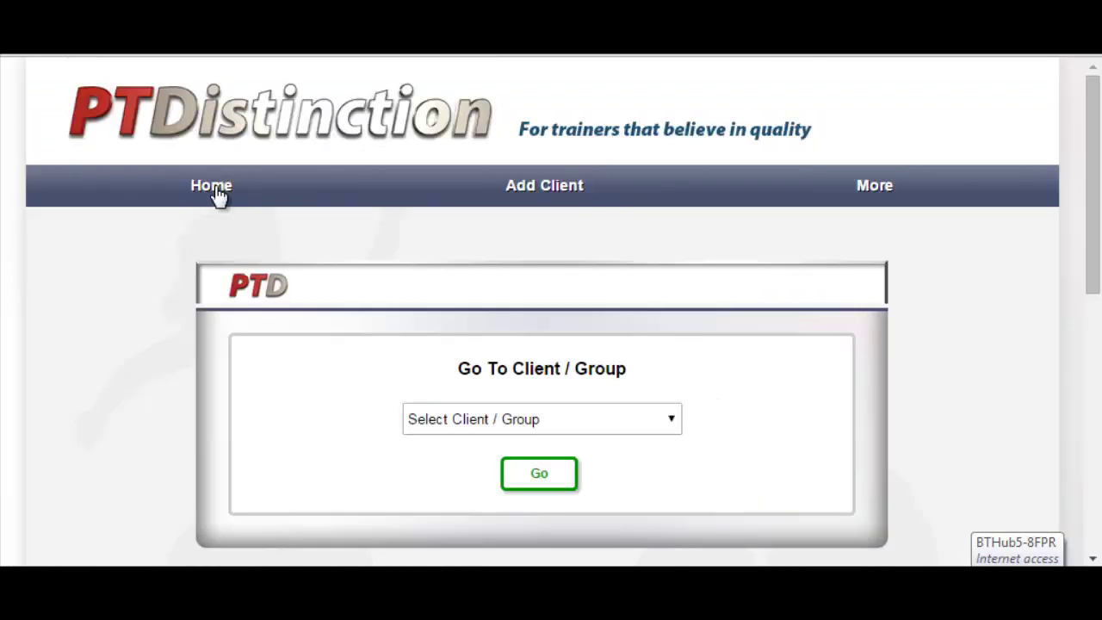
pyautogui.click(670, 422)
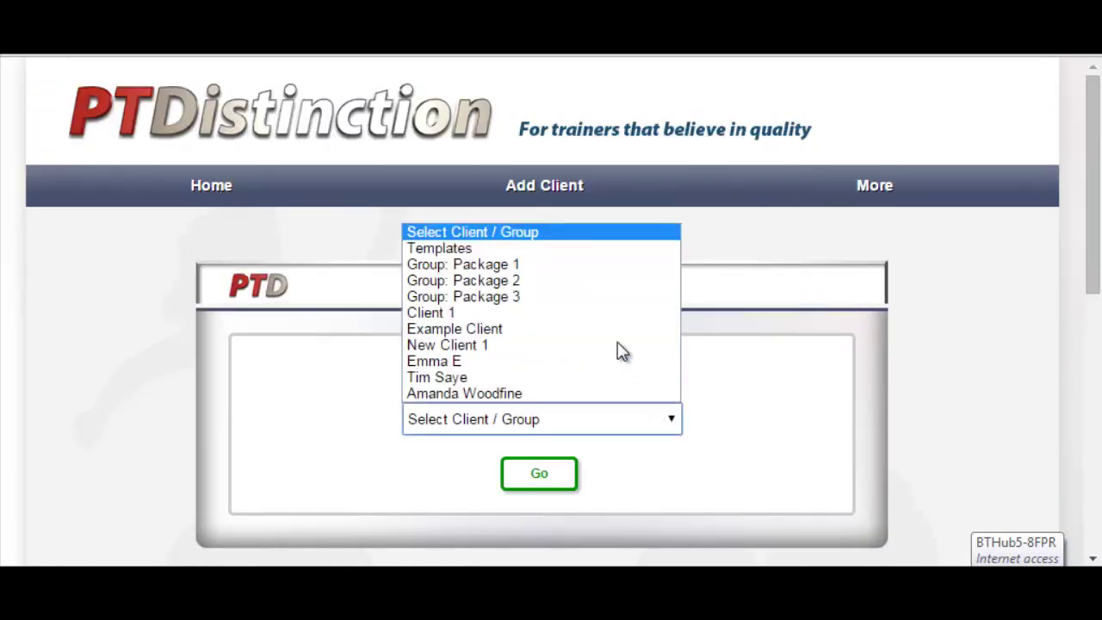
pyautogui.click(545, 249)
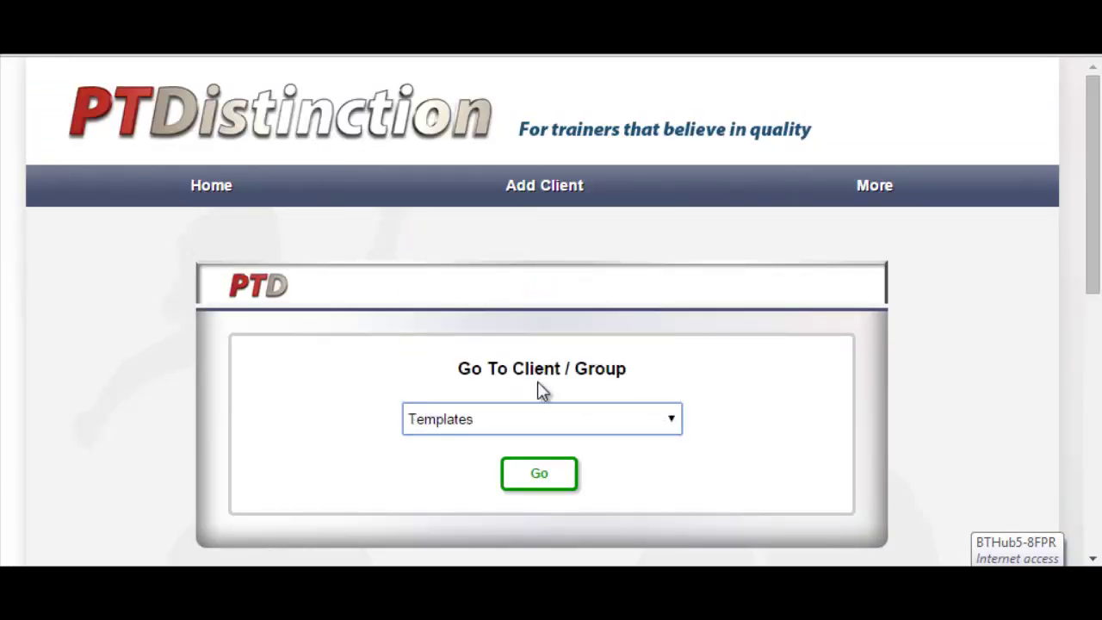
pyautogui.click(538, 473)
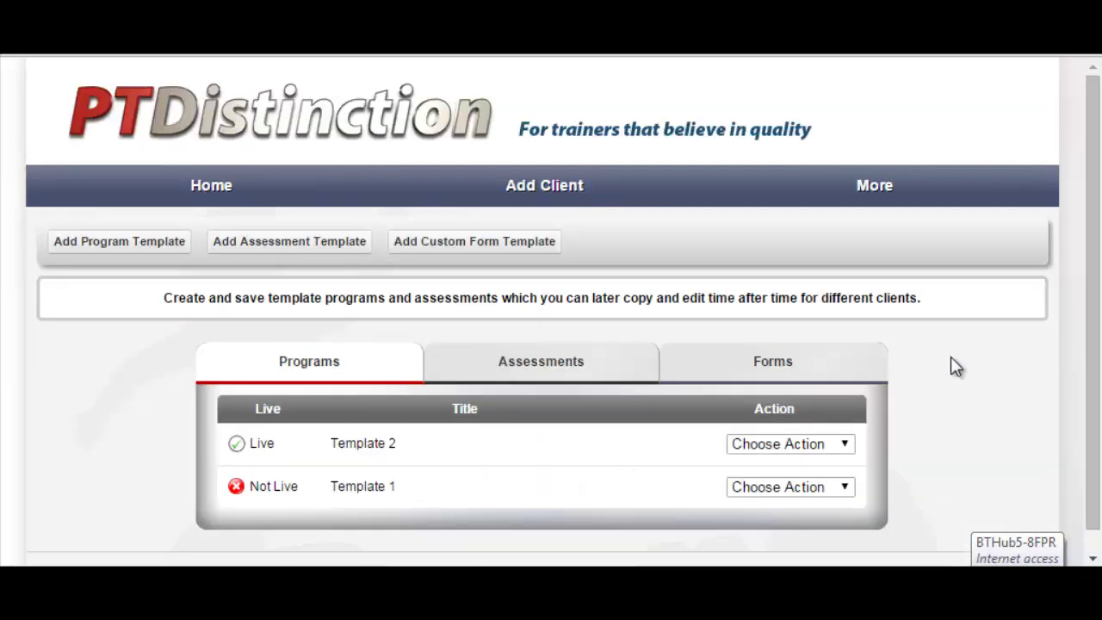
pyautogui.moveTo(1094, 283); pyautogui.dragTo(1094, 310)
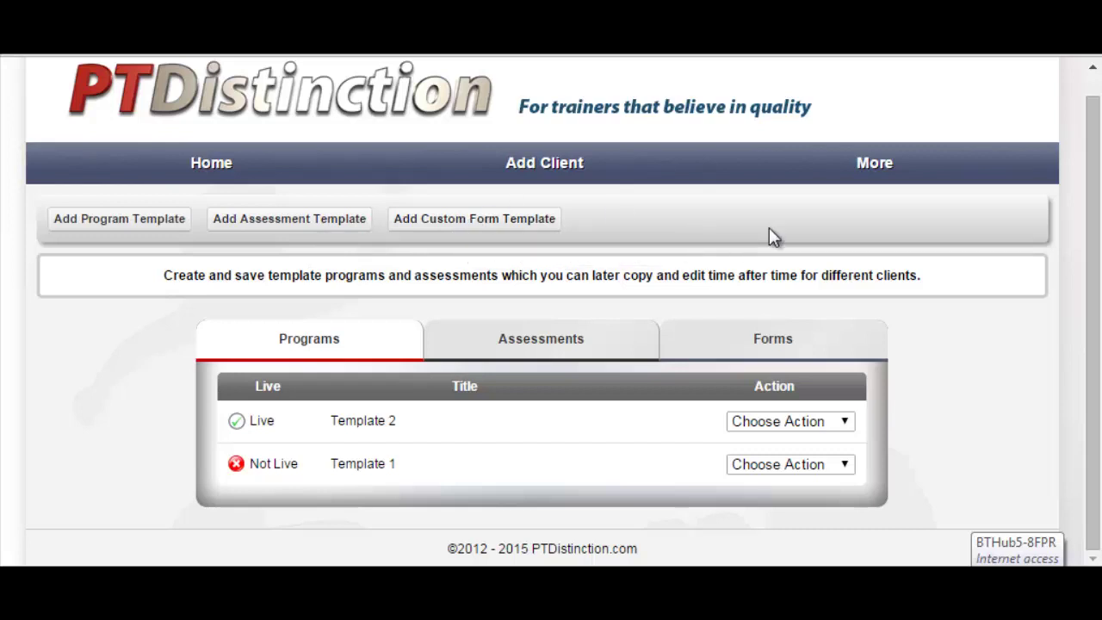
pyautogui.click(209, 163)
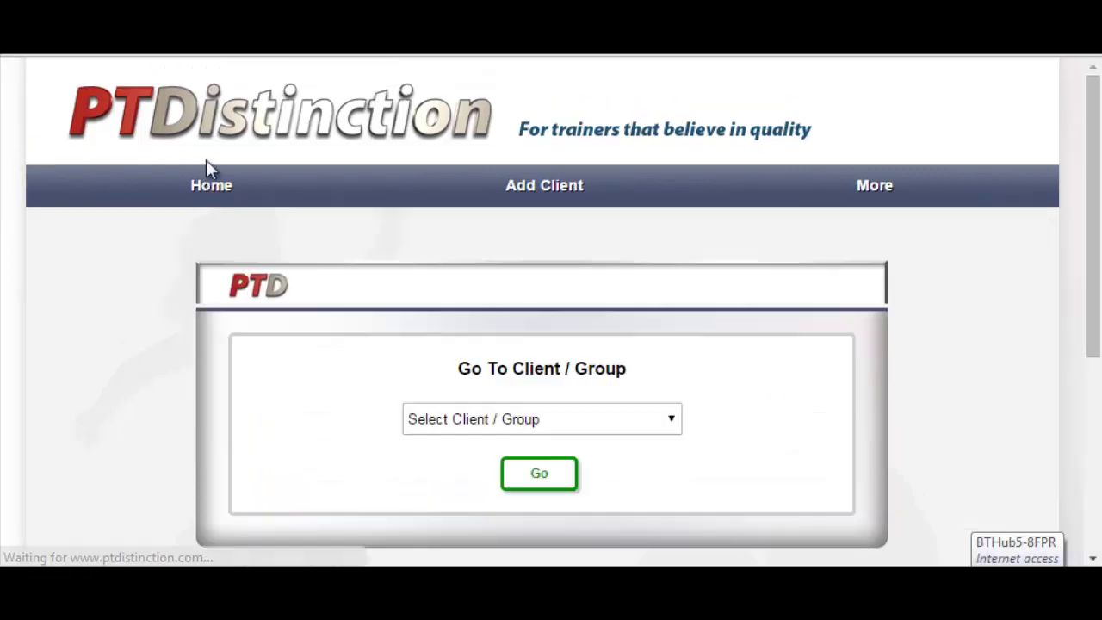